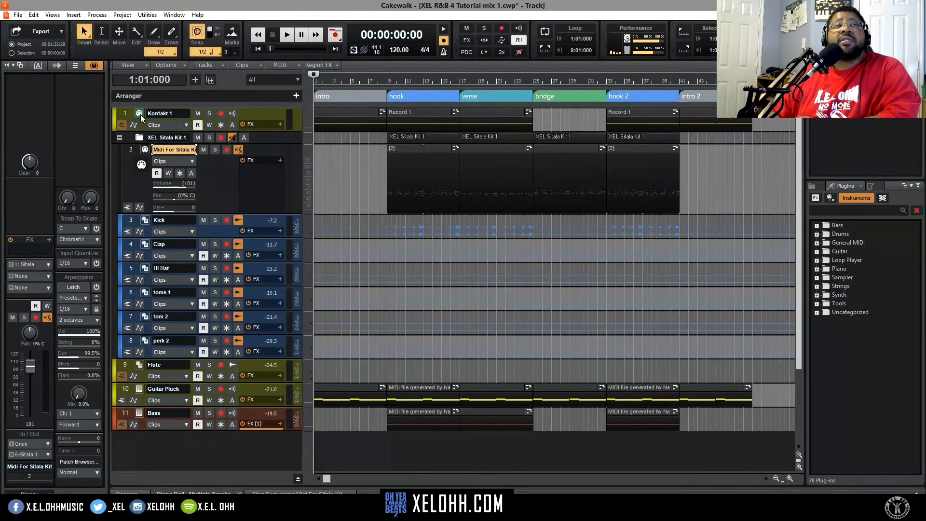
# - Open the Kontakt 1 instrument in mid-screen and view the chords assigned to the C, D and E keys in Chord Engine
pyautogui.click(139, 115)
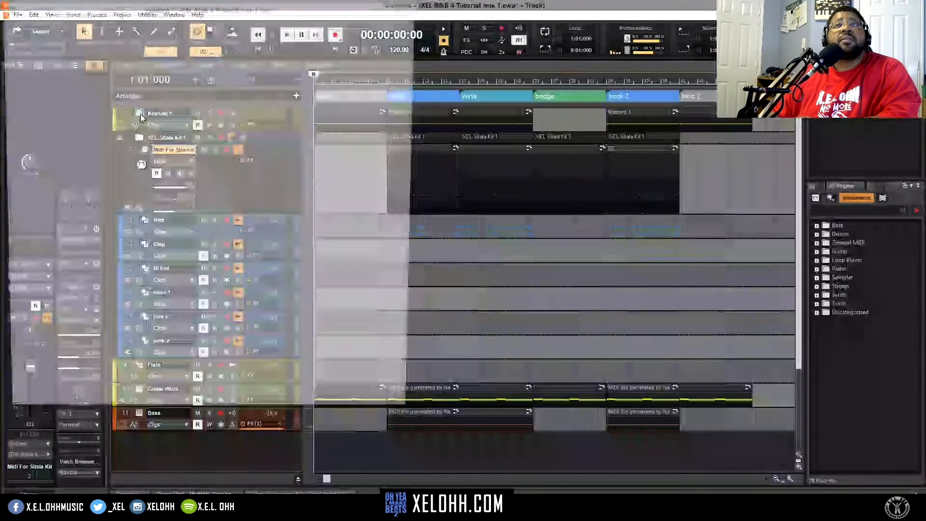
pyautogui.moveTo(232, 7); pyautogui.dragTo(517, 56)
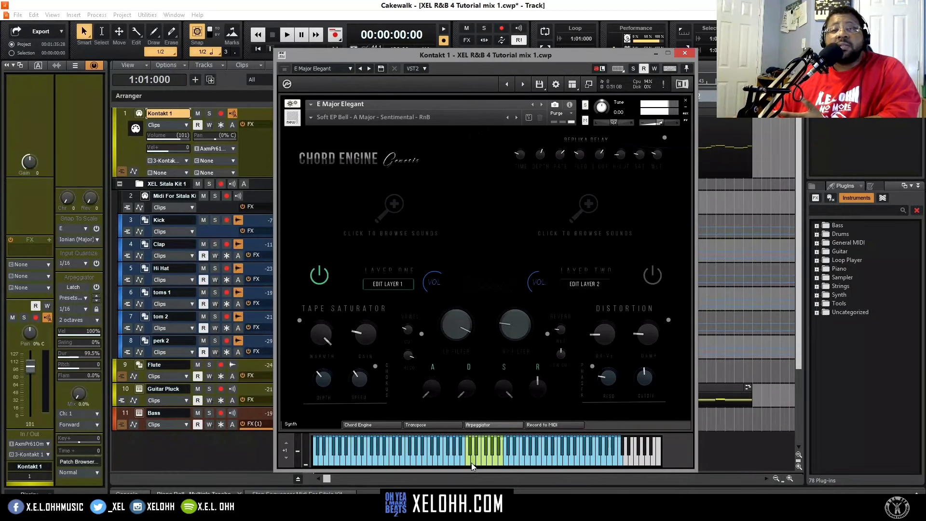
pyautogui.click(369, 424)
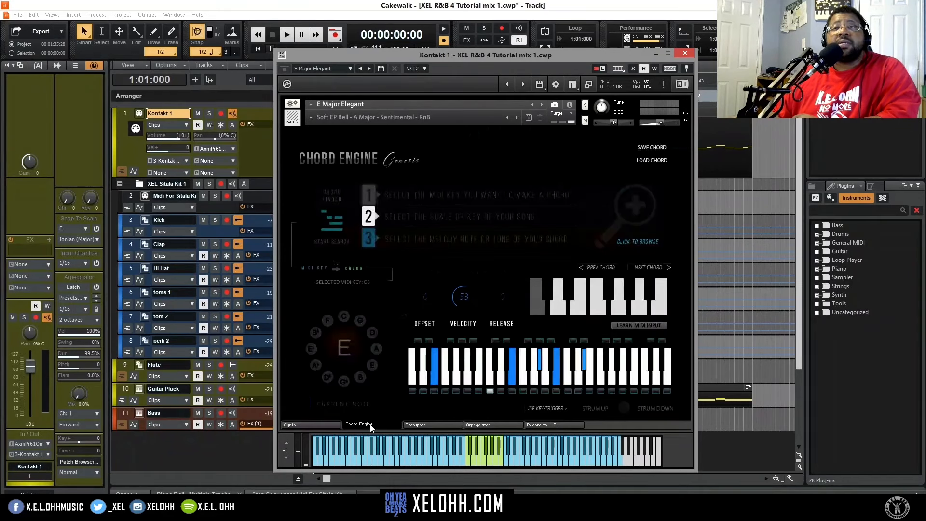
pyautogui.click(559, 308)
pyautogui.click(576, 309)
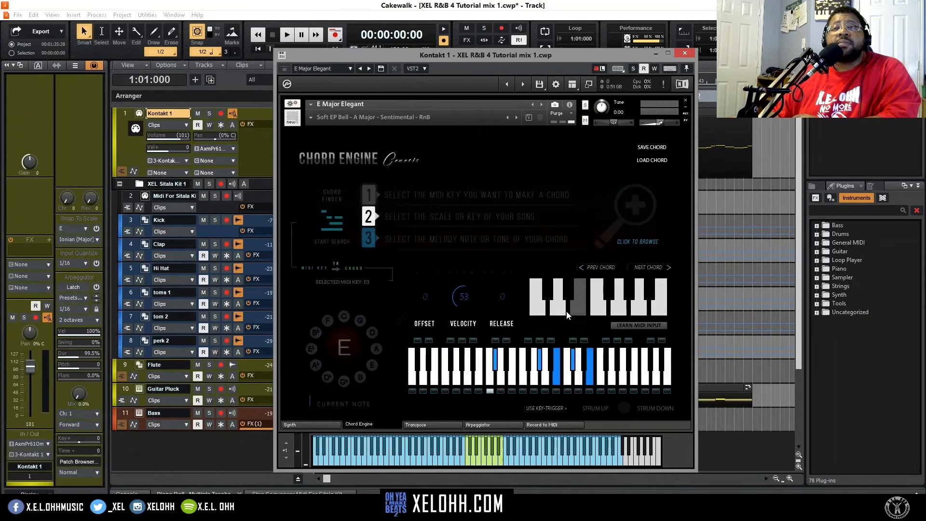
pyautogui.click(542, 315)
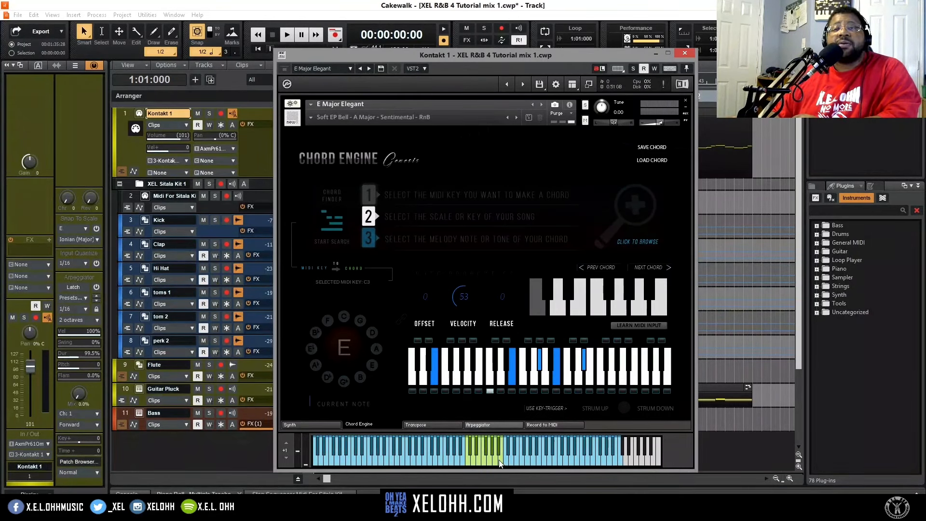
# - Play the assigned trigger keys on the Kontakt keyboard to audition their chords
pyautogui.click(470, 464)
pyautogui.click(473, 464)
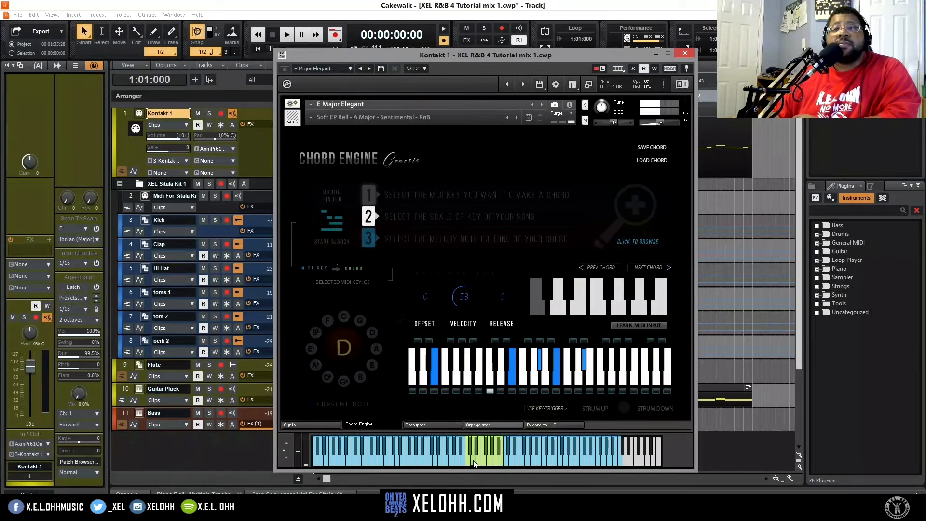
pyautogui.click(480, 464)
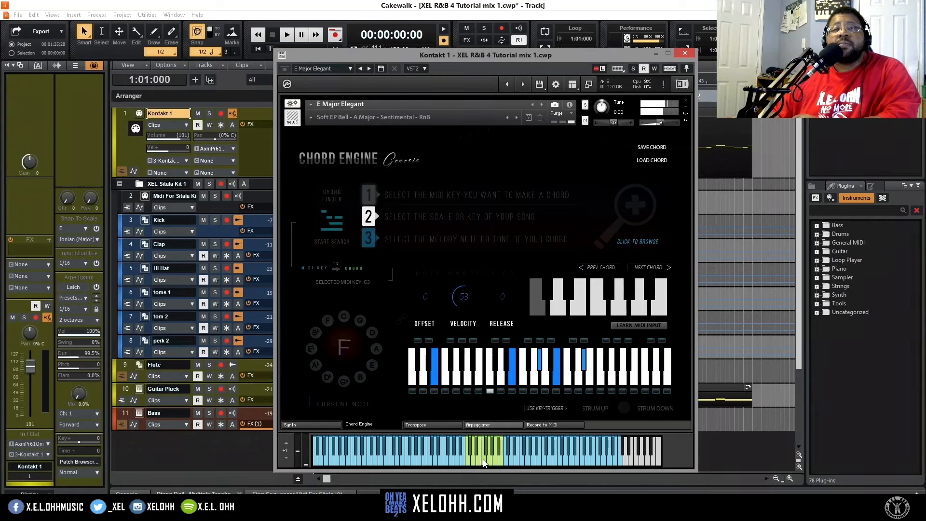
pyautogui.click(479, 464)
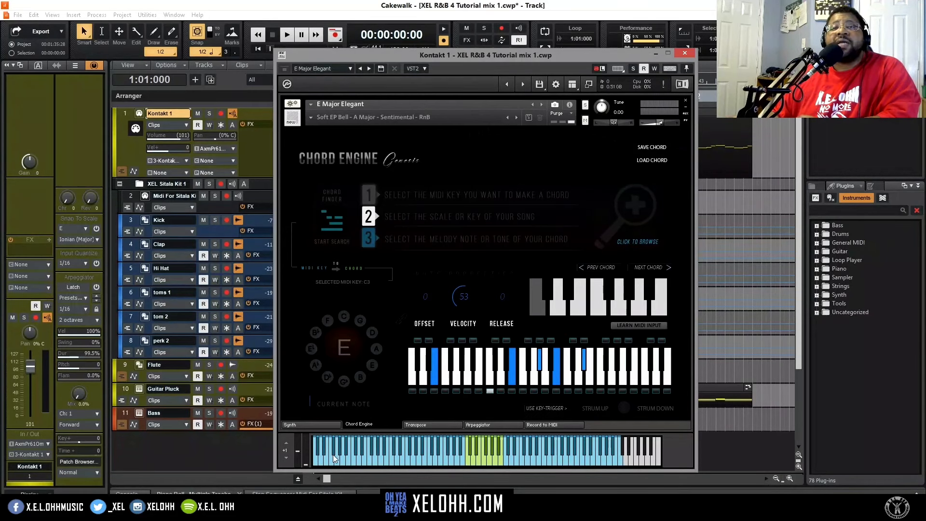
# - Browse the Synth sound libraries for layer one and layer two, including the Flutes category
pyautogui.click(307, 424)
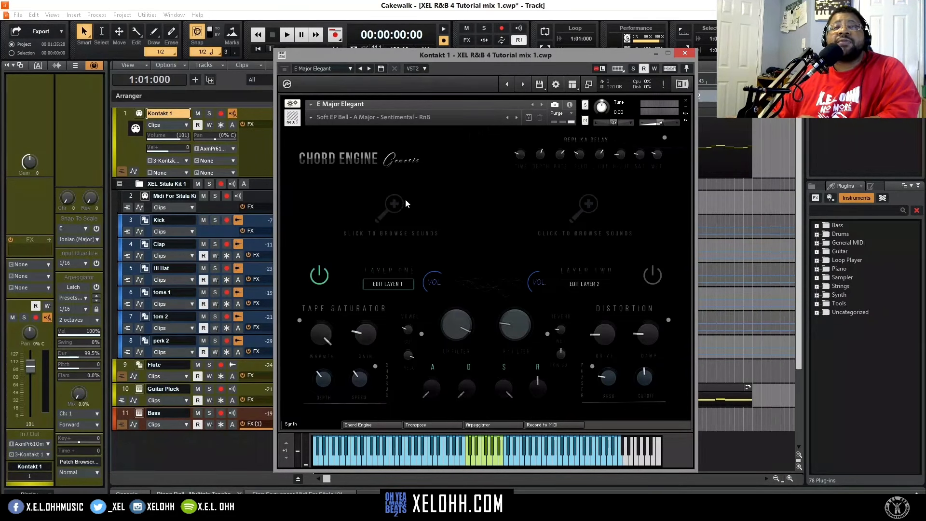
pyautogui.click(395, 233)
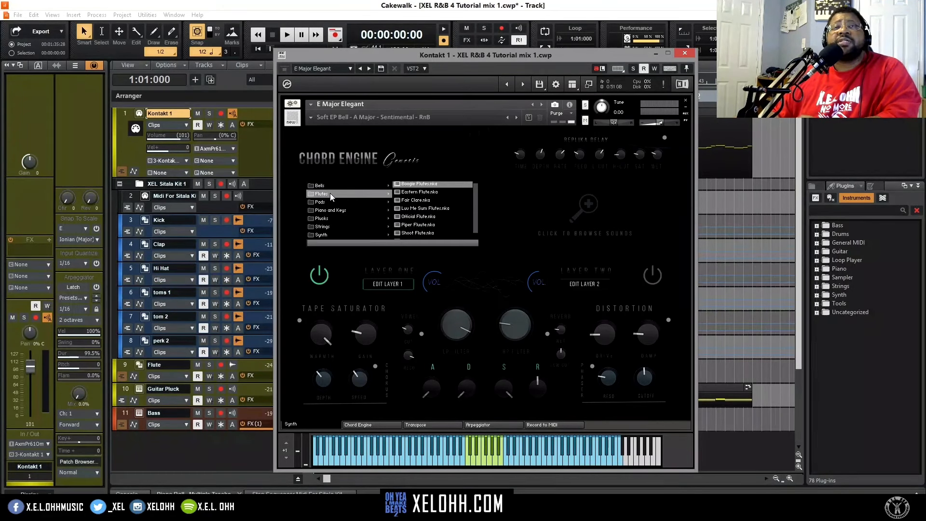
pyautogui.click(586, 213)
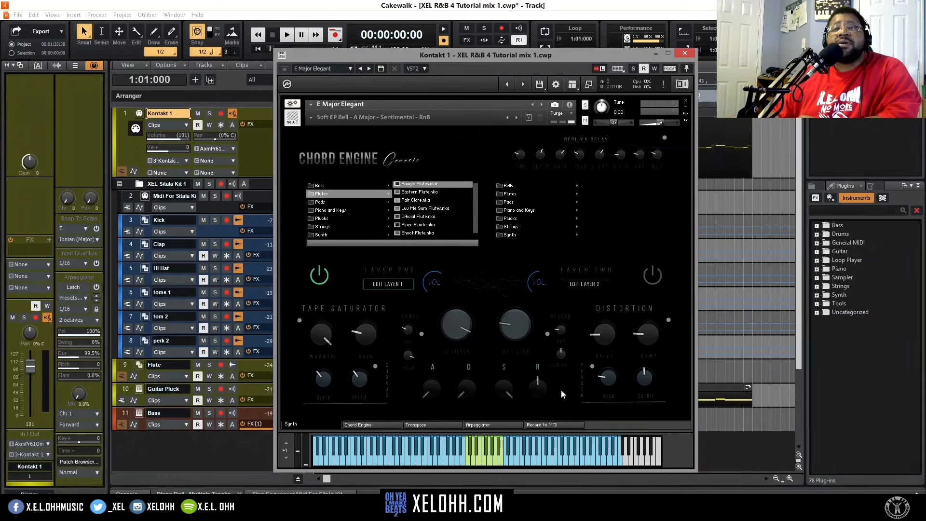
# - Assign a four-note chord to the G#3 key in Chord Engine by learning it from MIDI input
pyautogui.click(373, 424)
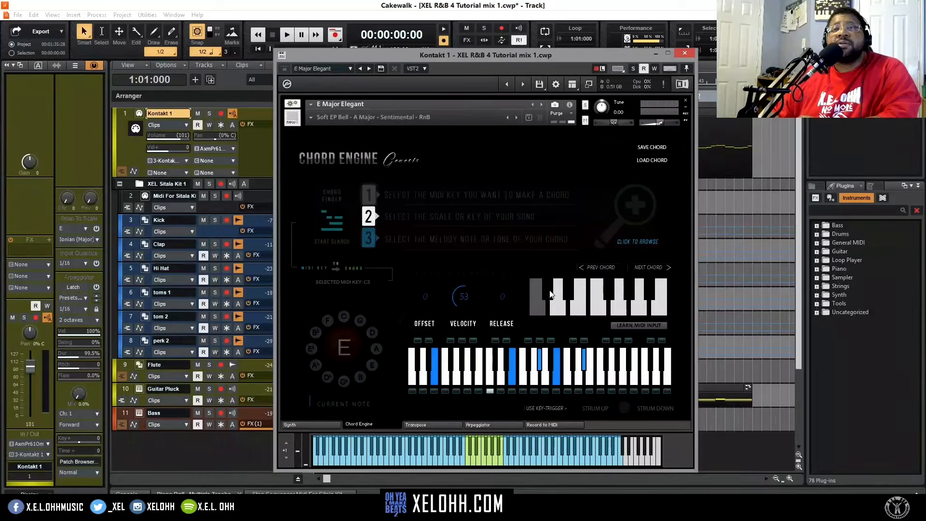
pyautogui.click(629, 294)
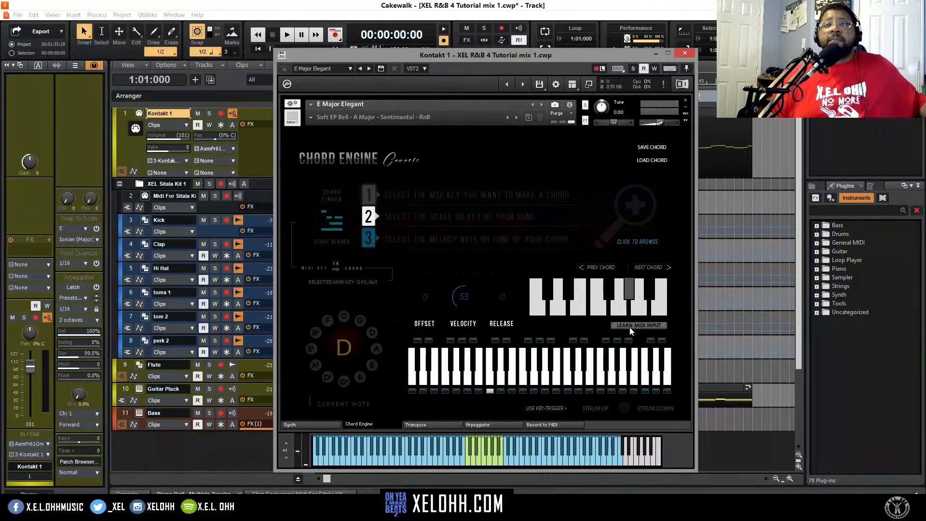
pyautogui.click(630, 327)
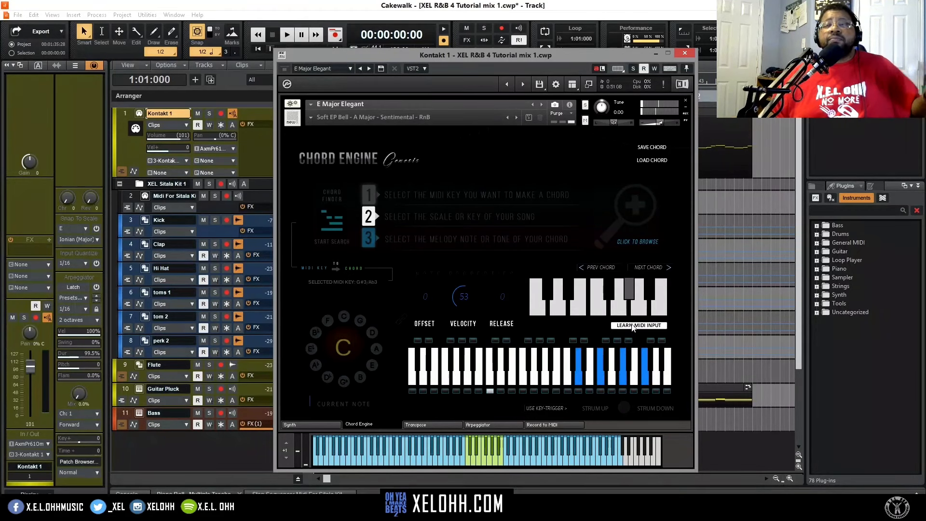
pyautogui.click(633, 326)
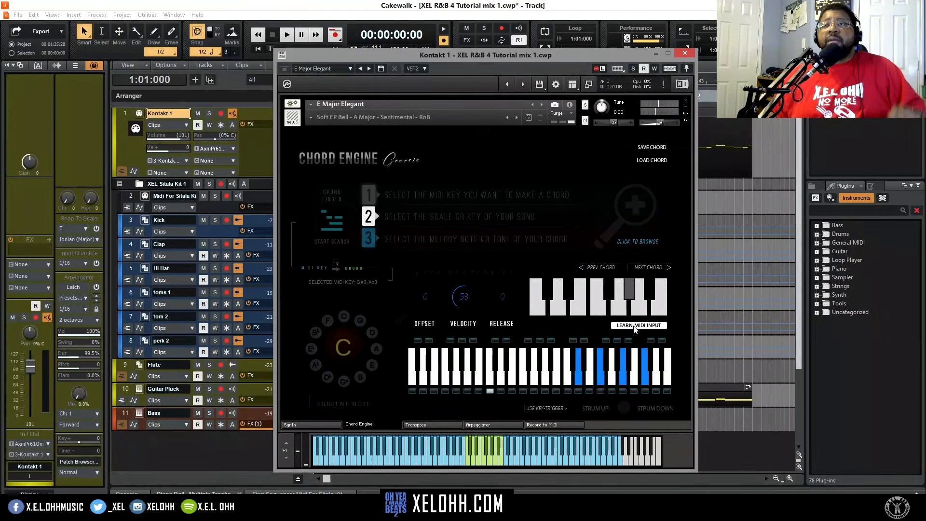
pyautogui.click(629, 290)
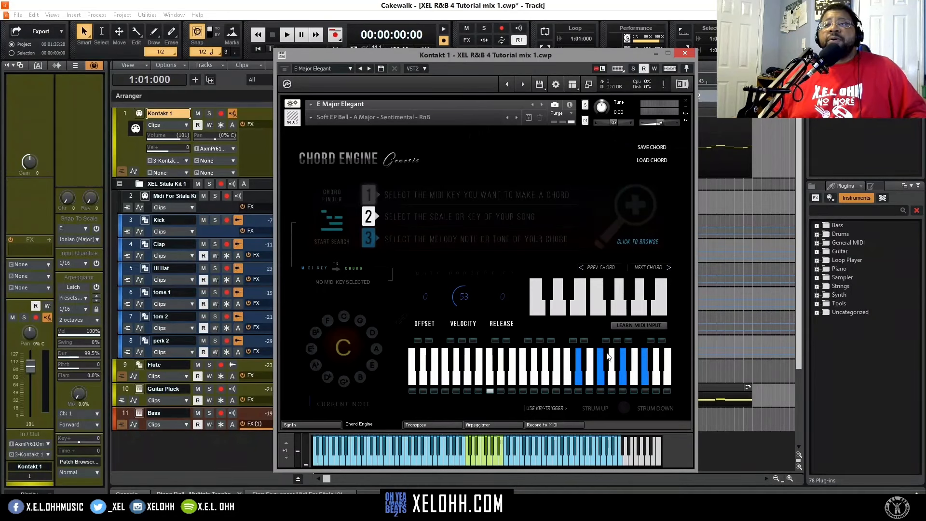
# - Set the G#3 chord's note offsets to 24 for the first, 33 for the third and 55 for the fourth, and raise the second's
pyautogui.click(578, 391)
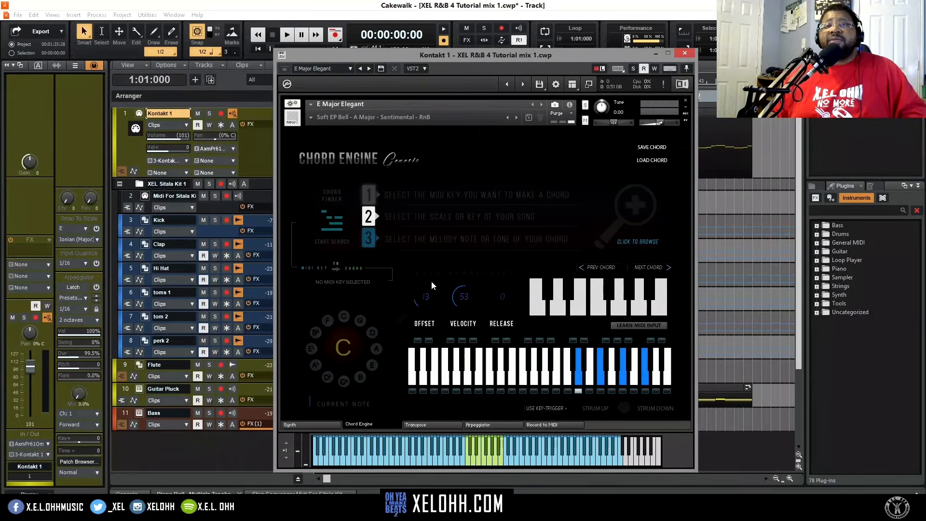
pyautogui.click(602, 380)
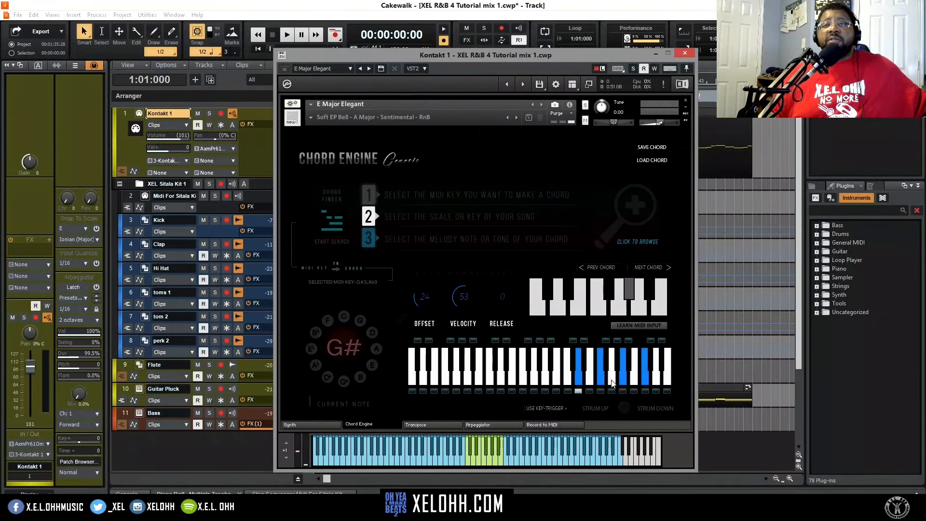
pyautogui.click(598, 390)
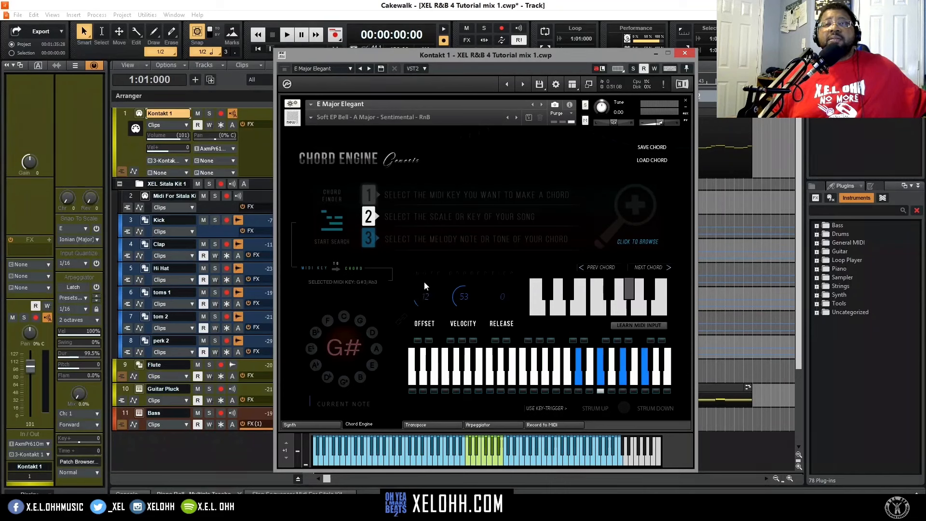
pyautogui.click(623, 390)
pyautogui.moveTo(430, 302); pyautogui.dragTo(435, 260)
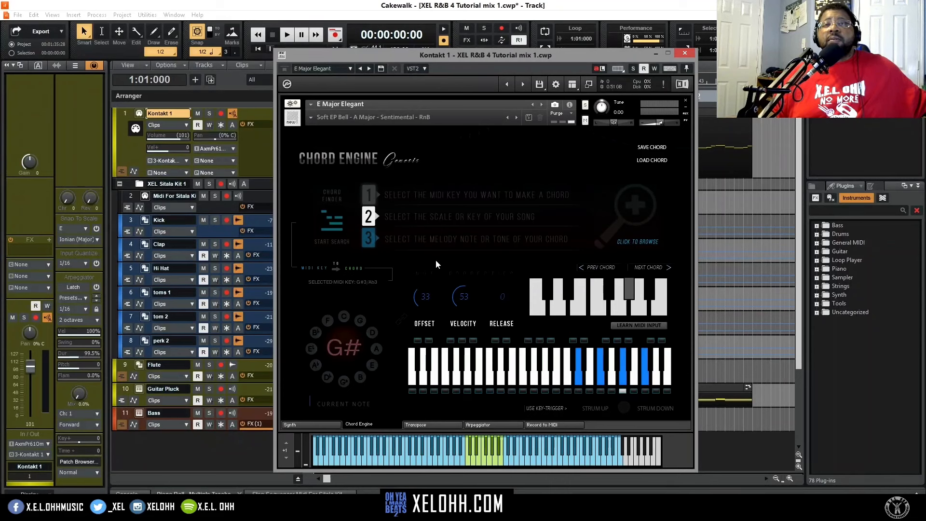
pyautogui.click(646, 390)
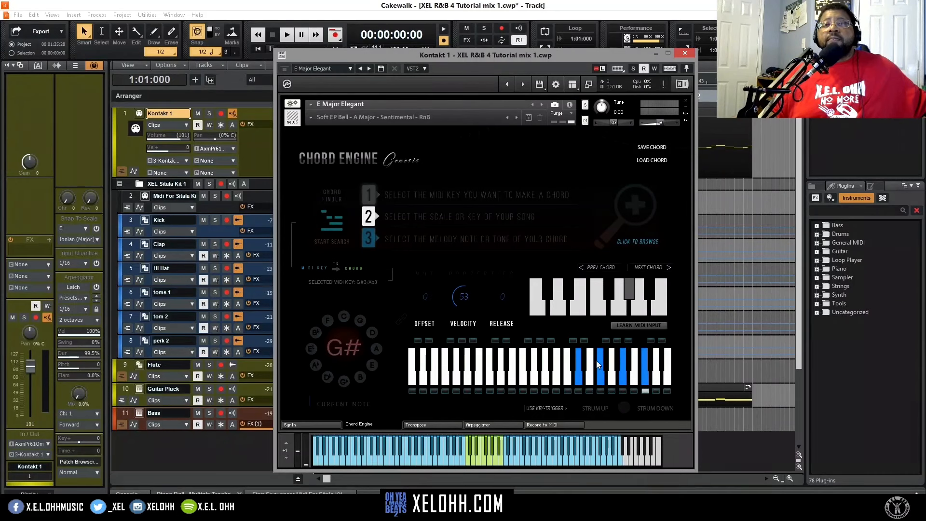
pyautogui.moveTo(430, 284); pyautogui.dragTo(438, 241)
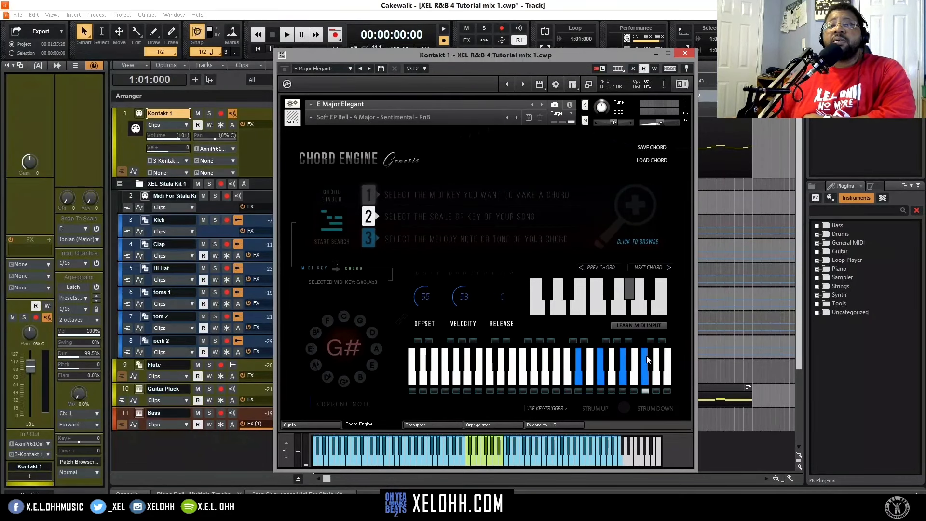
# - Examine the Transpose, Arpeggiator and Record to MIDI pages, including the arpeggiator's note order choices and rate, and close the instrument window
pyautogui.click(432, 427)
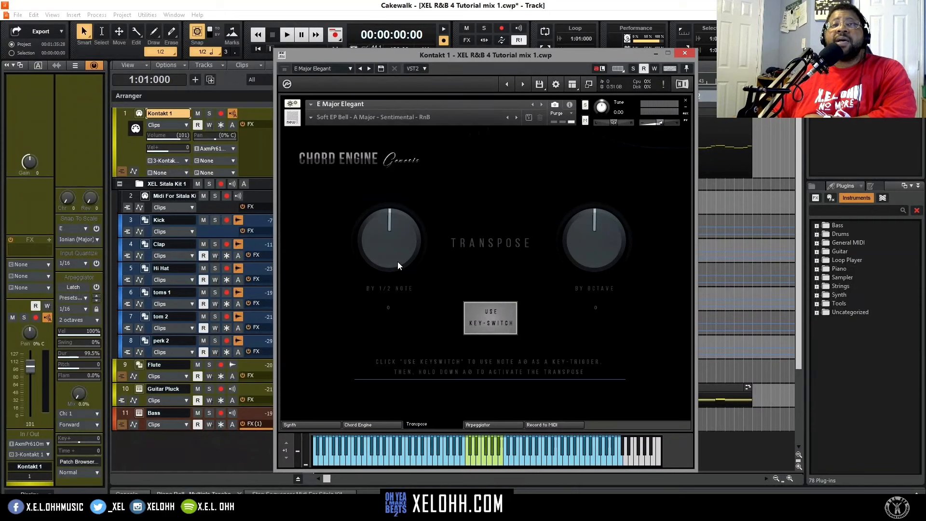
pyautogui.click(490, 425)
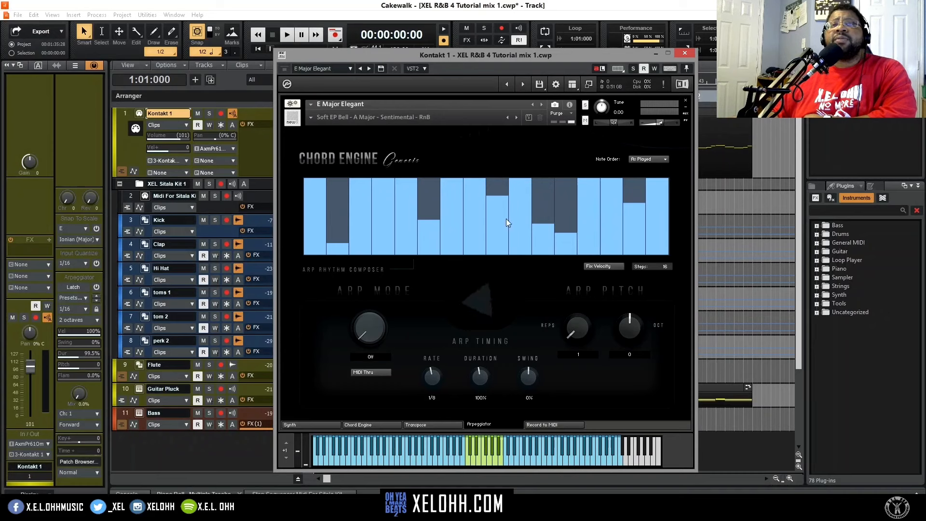
pyautogui.click(637, 160)
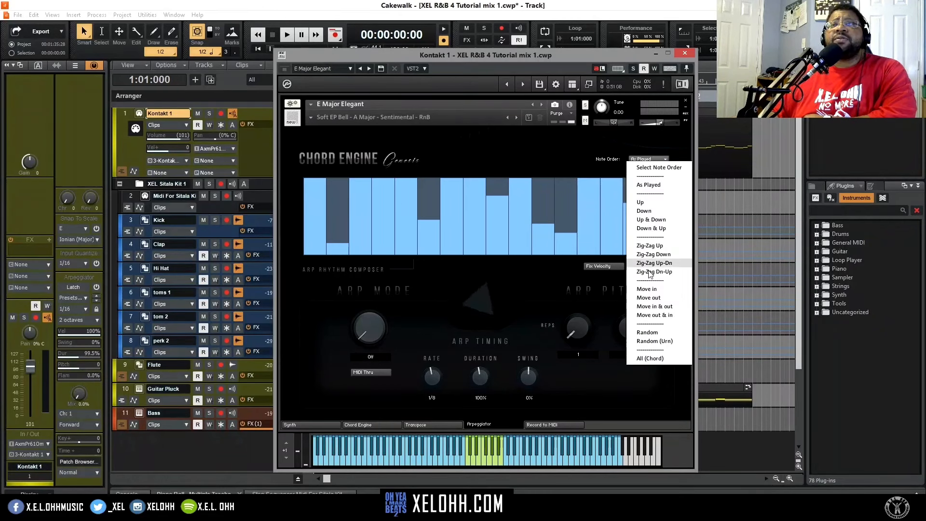
pyautogui.click(647, 392)
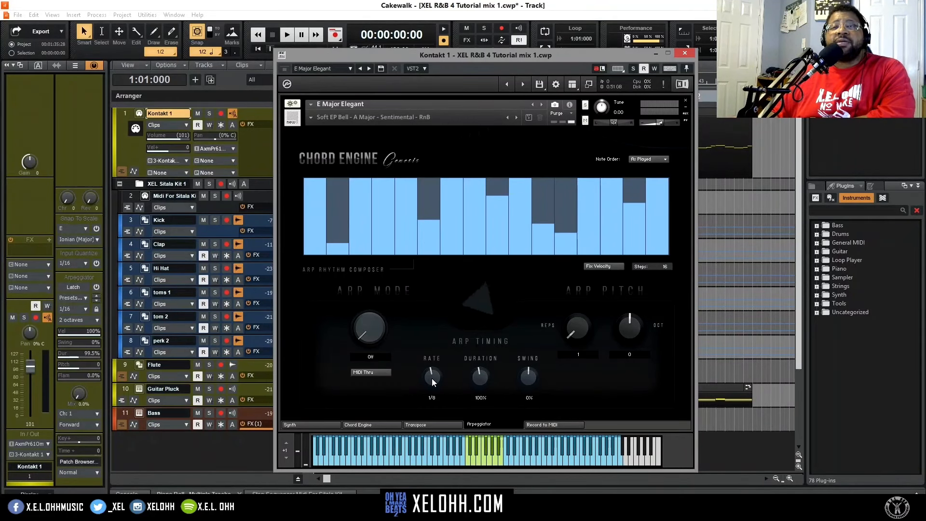
pyautogui.moveTo(432, 379)
pyautogui.mouseDown()
pyautogui.moveTo(435, 365)
pyautogui.moveTo(429, 384)
pyautogui.mouseUp()
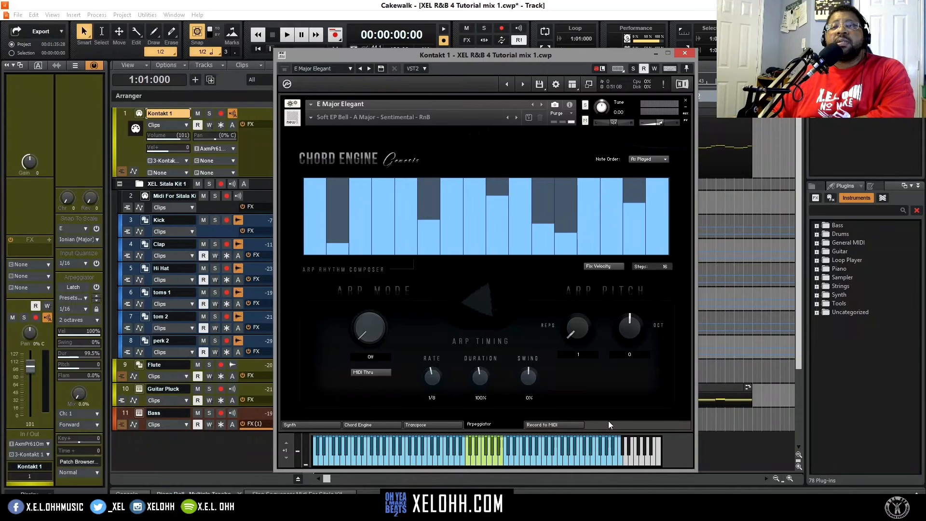
pyautogui.click(549, 426)
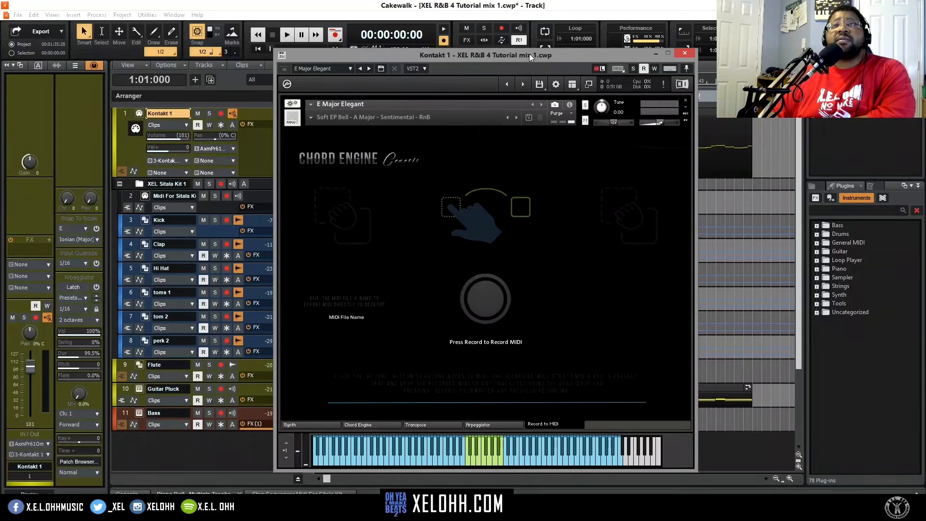
pyautogui.click(685, 52)
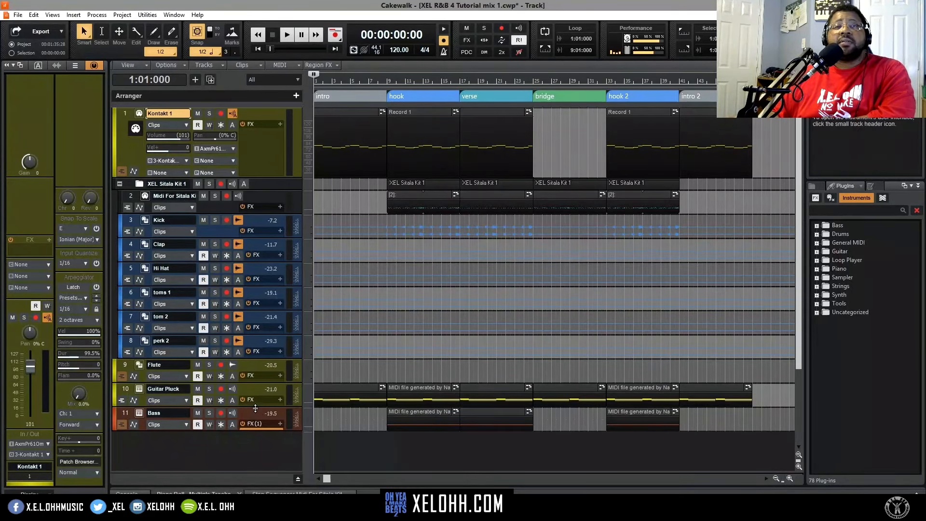
# - Solo the Guitar Pluck track with the hook section selected, and listen to it from the start of the song
pyautogui.moveTo(255, 408)
pyautogui.mouseDown()
pyautogui.moveTo(255, 444)
pyautogui.moveTo(255, 398)
pyautogui.moveTo(255, 409)
pyautogui.mouseUp()
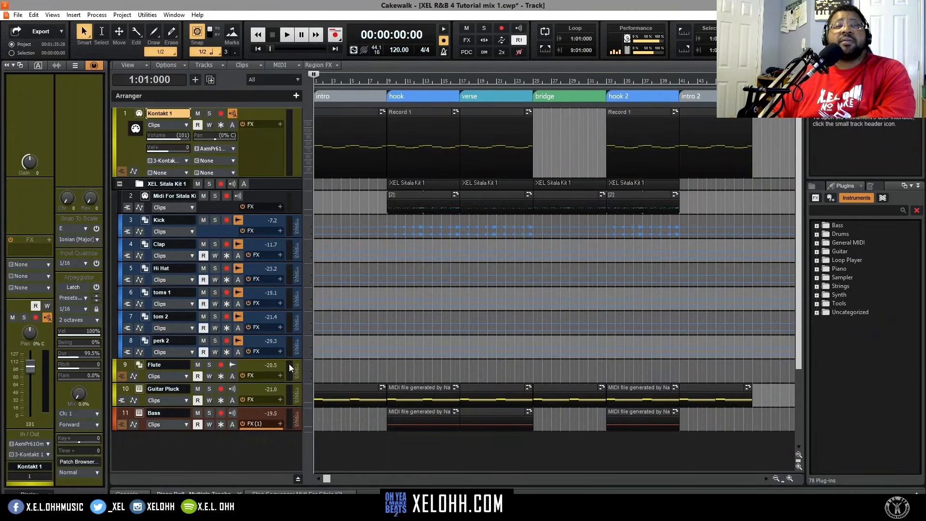
pyautogui.click(248, 388)
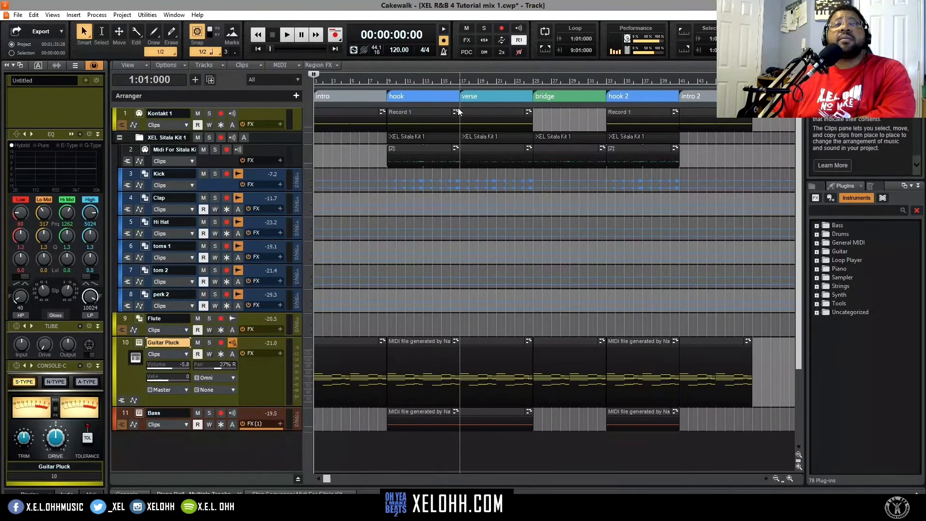
pyautogui.click(385, 100)
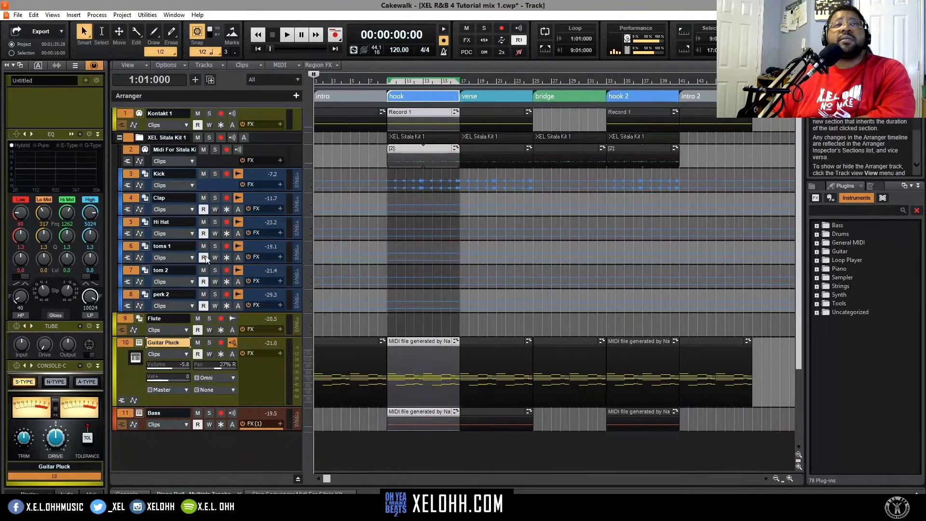
pyautogui.click(211, 342)
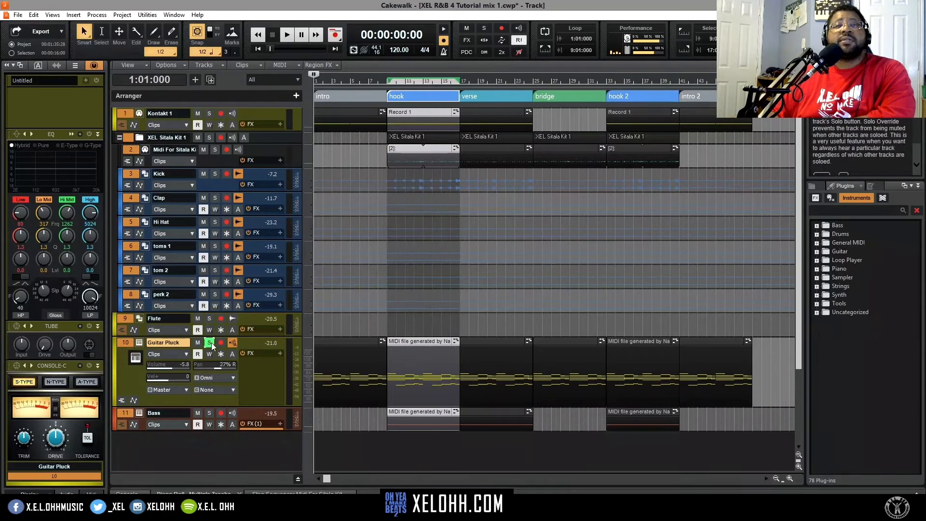
pyautogui.press('space')
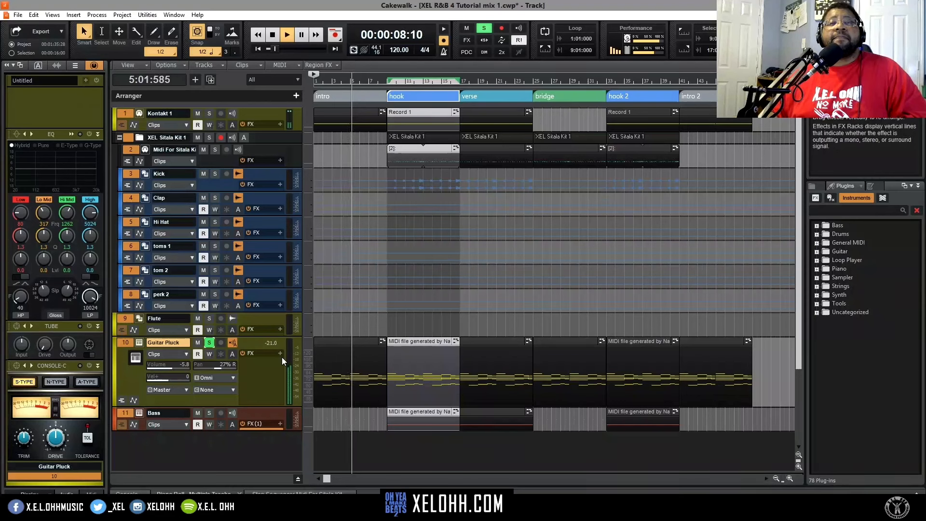
pyautogui.press('space')
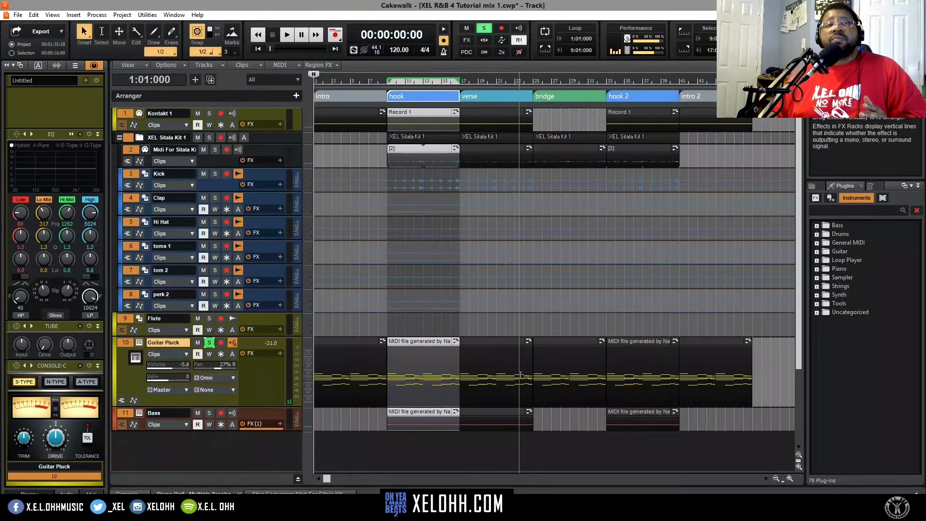
# - Inspect the Guitar Pluck track's Iota Mini instrument with its Keys - Levitate Piano sound, and close the instrument window
pyautogui.click(139, 343)
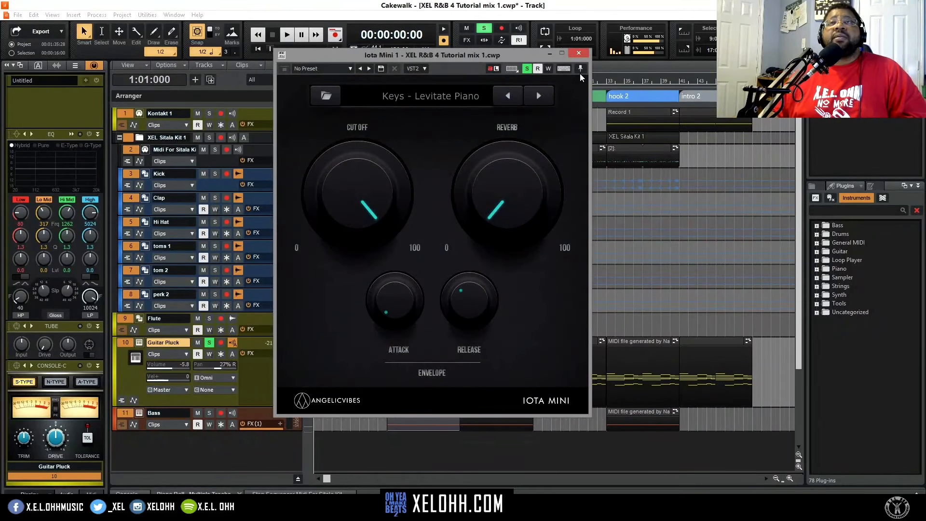
pyautogui.click(578, 53)
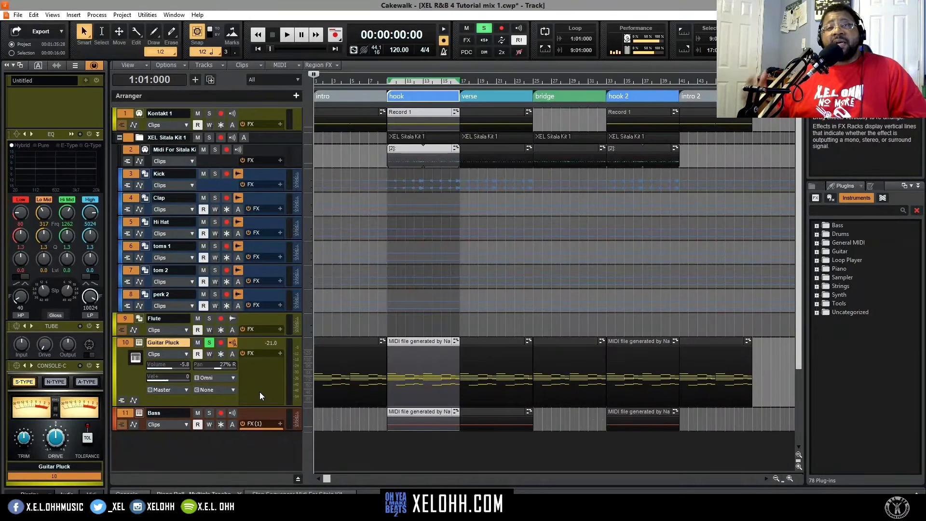
pyautogui.click(140, 343)
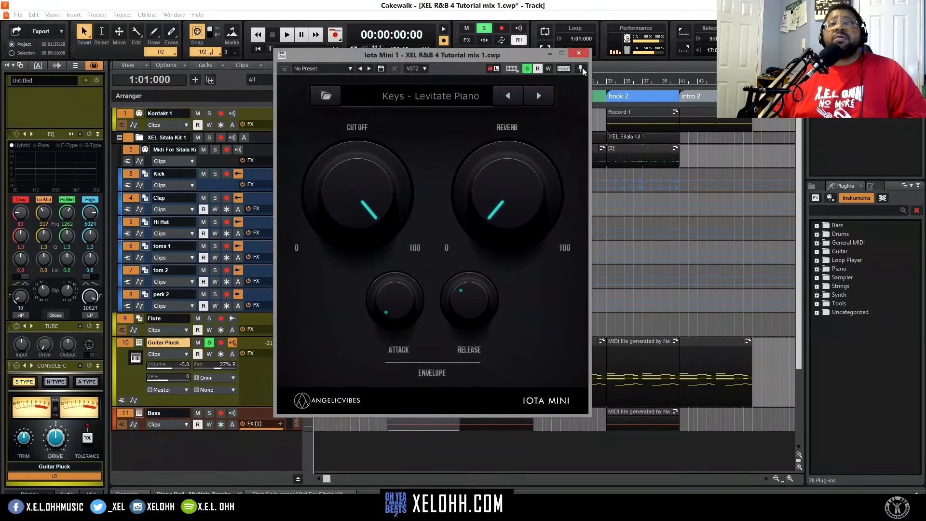
pyautogui.click(578, 53)
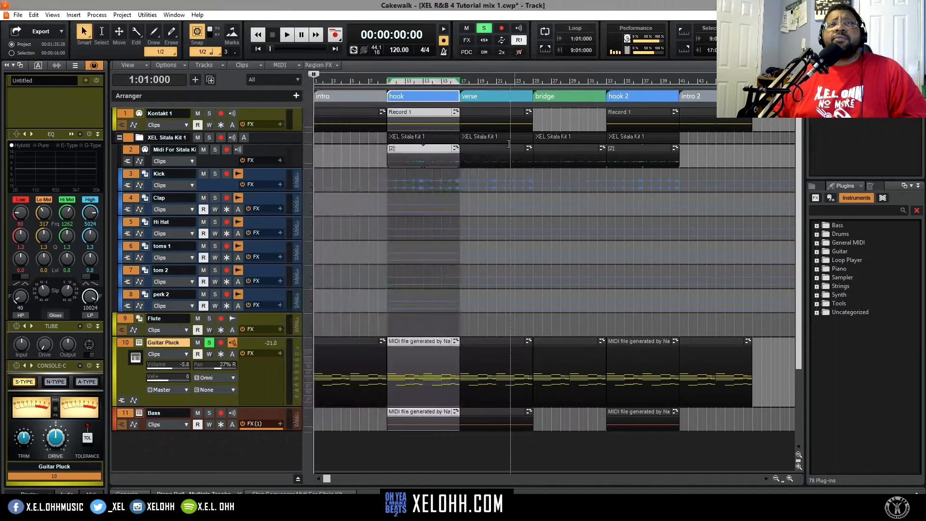
# - Unsolo the Guitar Pluck track and move the song position to the start of the hook at measure 9
pyautogui.click(209, 344)
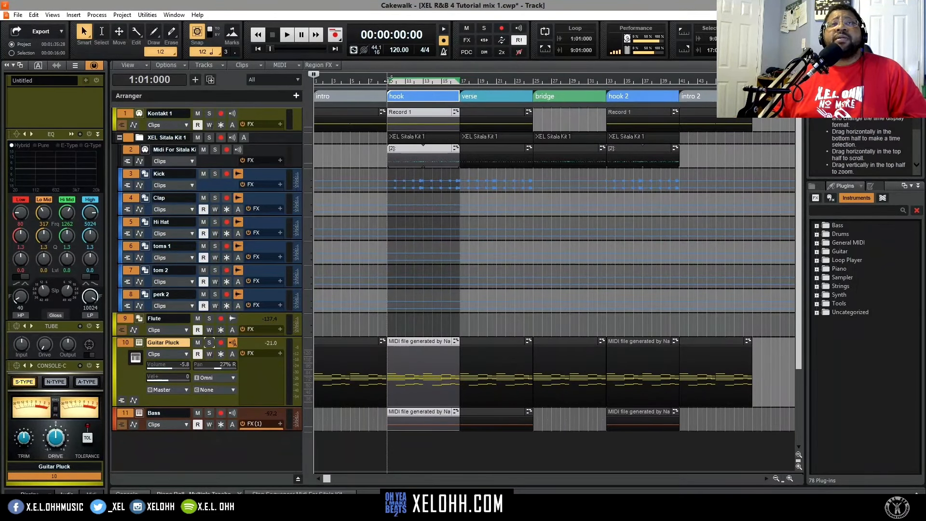
pyautogui.click(385, 83)
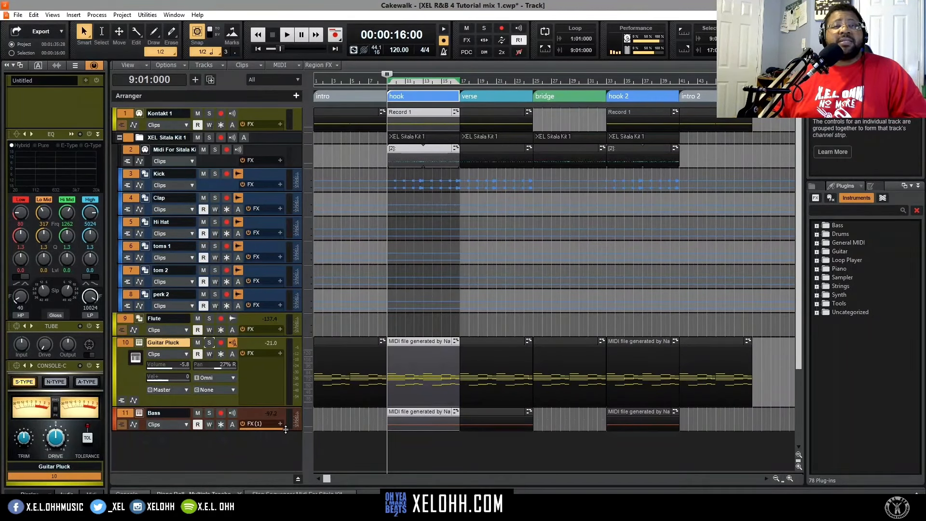
pyautogui.moveTo(285, 429)
pyautogui.mouseDown()
pyautogui.moveTo(287, 463)
pyautogui.moveTo(289, 418)
pyautogui.mouseUp()
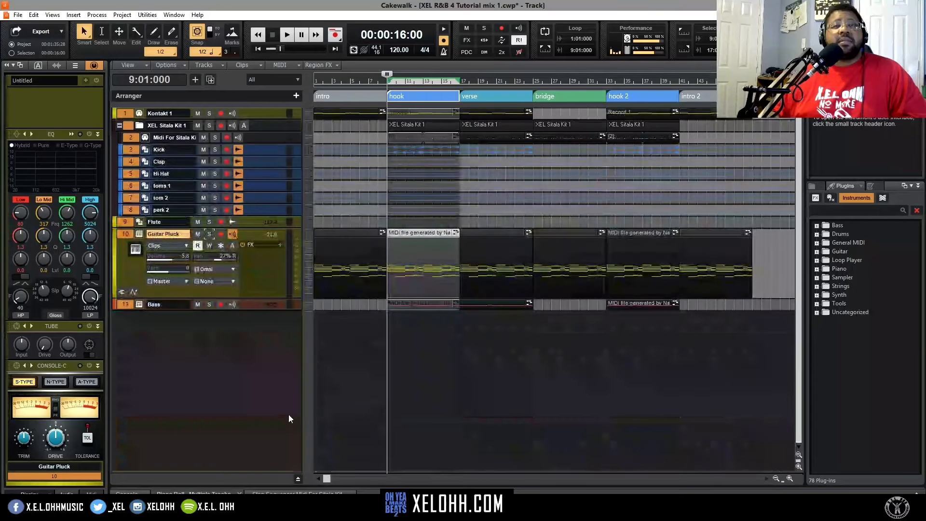
# - Inspect the Bass track's Hybrid synth with its 18 UniFuzz Bass preset, and close the synth window
pyautogui.click(170, 305)
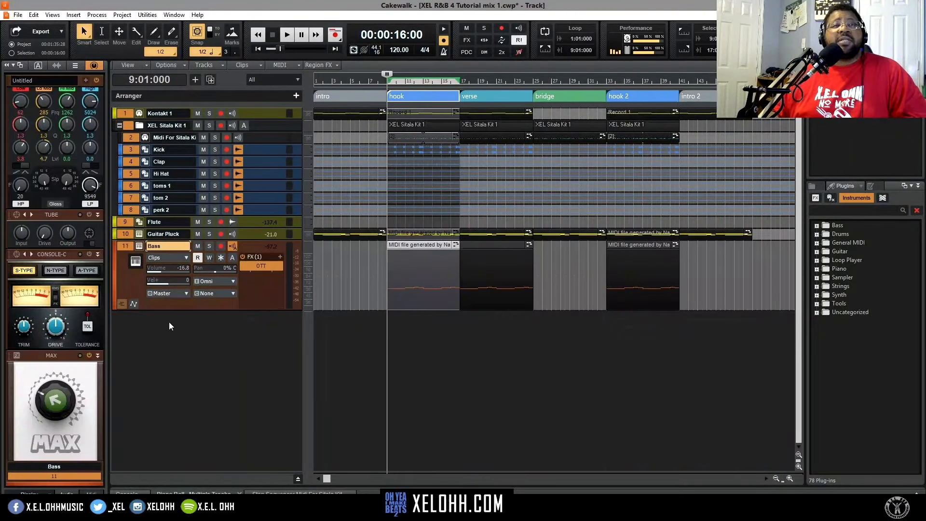
pyautogui.click(140, 247)
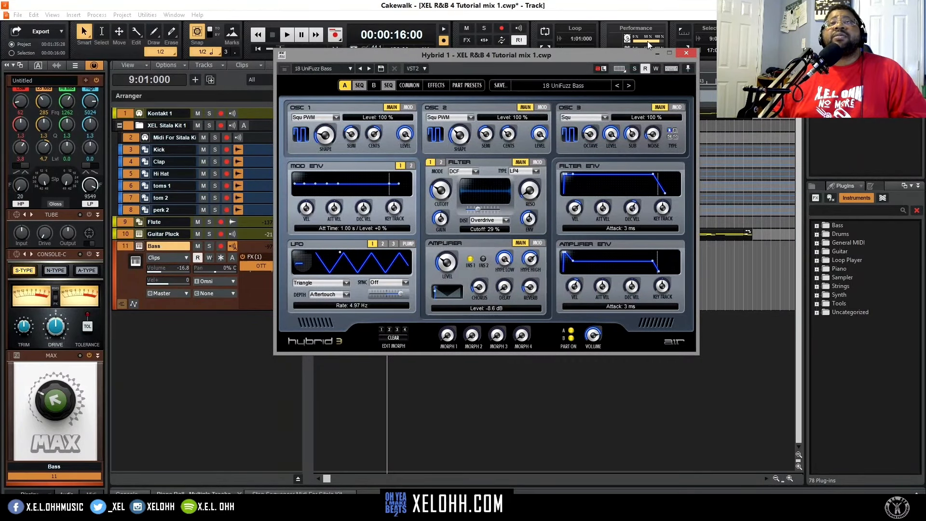
pyautogui.click(688, 53)
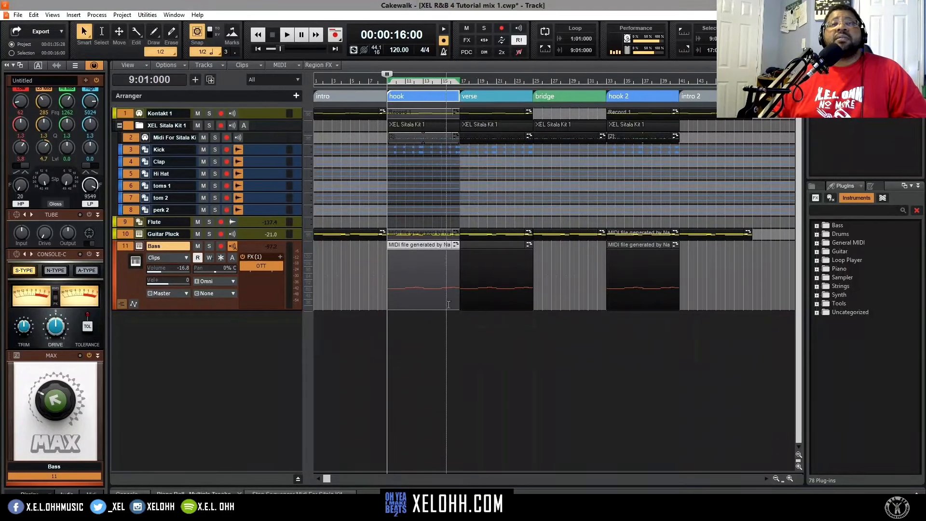
# - Solo the Bass track, listen to it through the hook with the track rows enlarged, and unsolo it
pyautogui.press('space')
pyautogui.press('space')
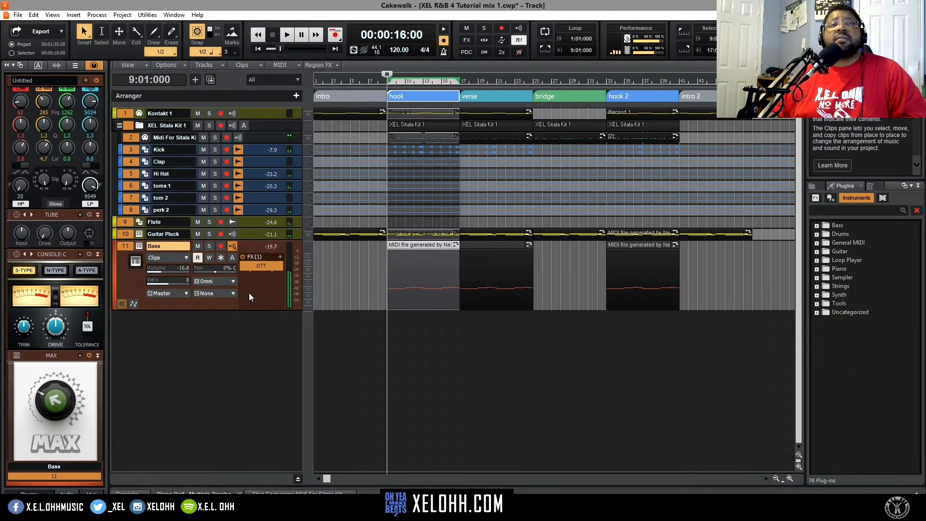
pyautogui.click(209, 246)
pyautogui.press('space')
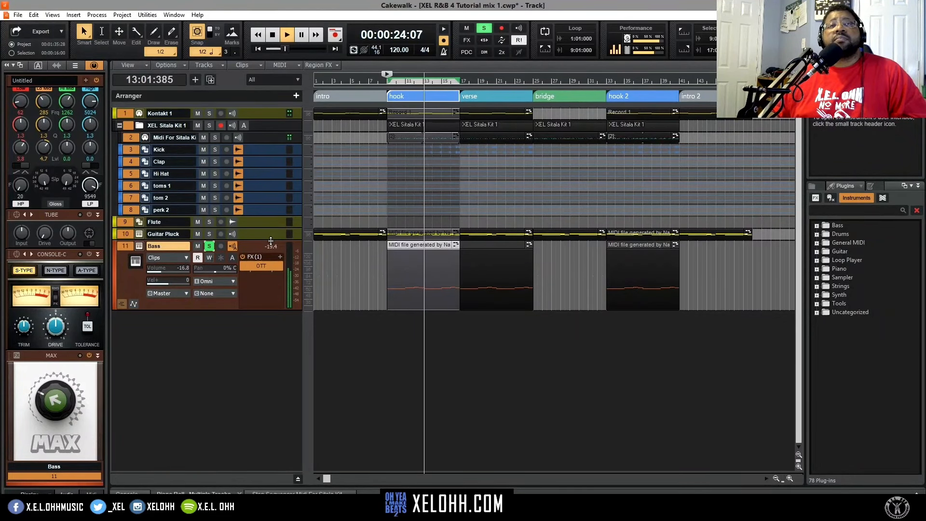
pyautogui.hotkey('ctrl', 'Down')
pyautogui.hotkey('ctrl', 'Down')
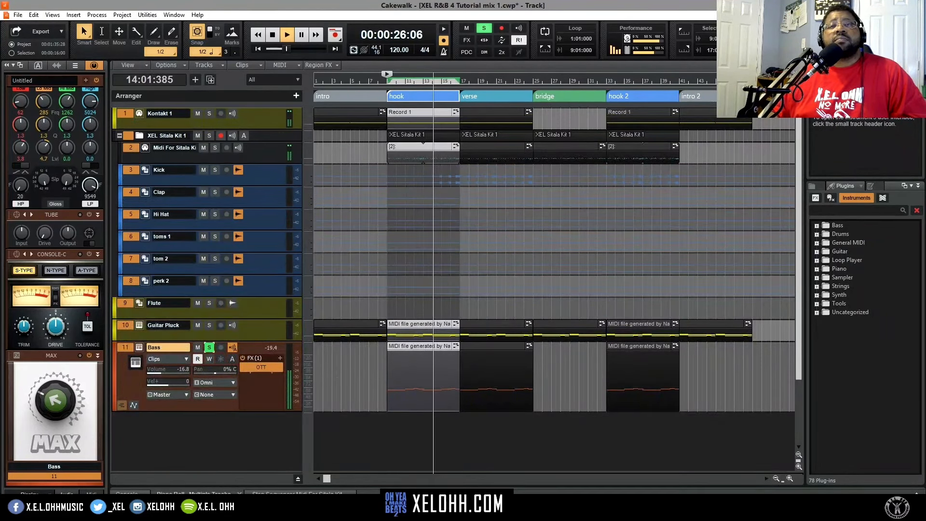
pyautogui.hotkey('ctrl', 'Down')
pyautogui.hotkey('ctrl', 'Down')
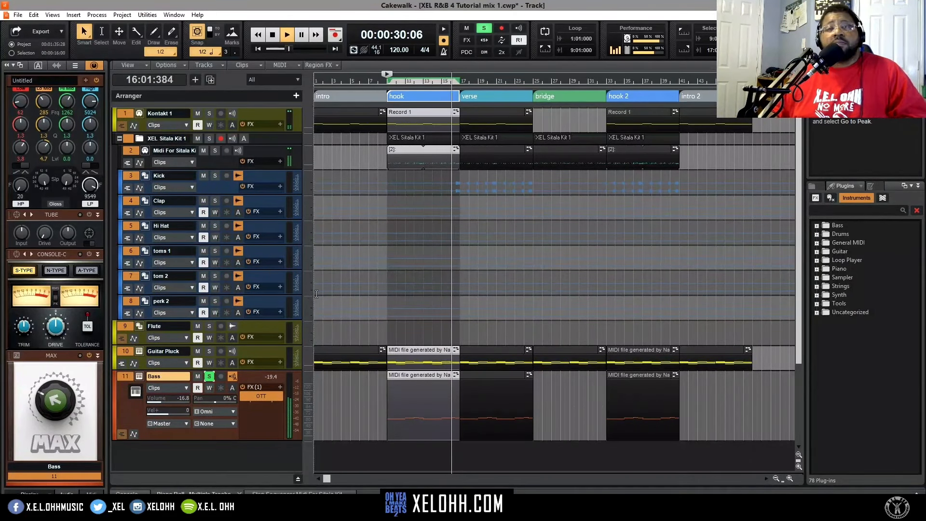
pyautogui.press('space')
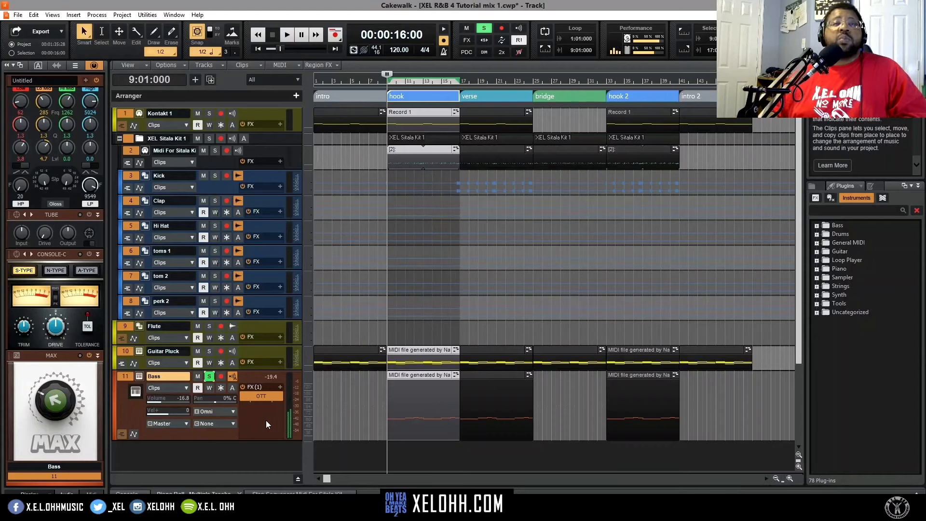
pyautogui.click(212, 375)
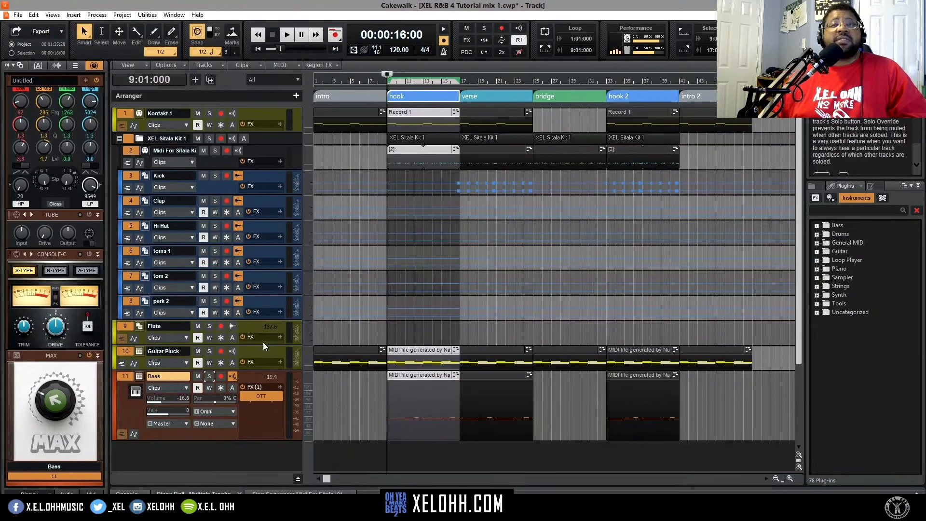
# - Open the Sitala drum sampler from its MIDI track and audition its first eight pads, from the kick to Floor Tom Admiral
pyautogui.click(144, 150)
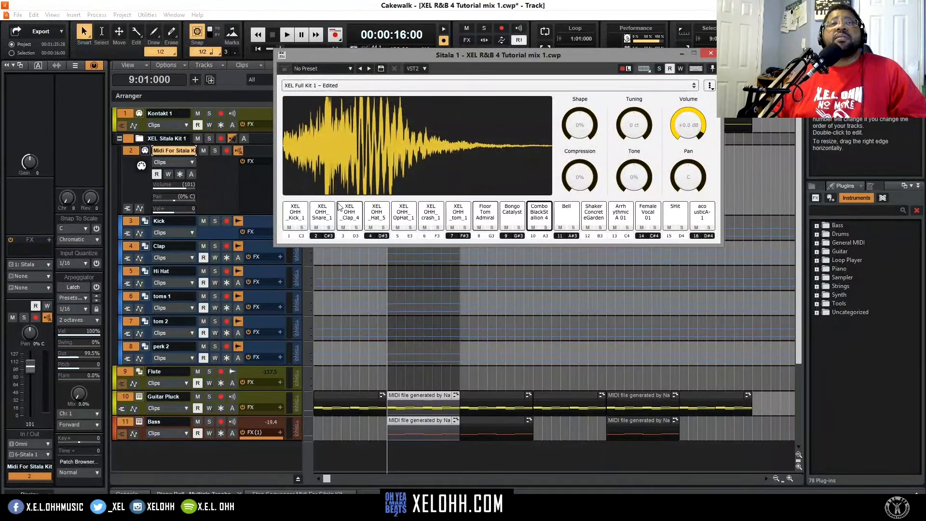
pyautogui.click(298, 211)
pyautogui.click(322, 213)
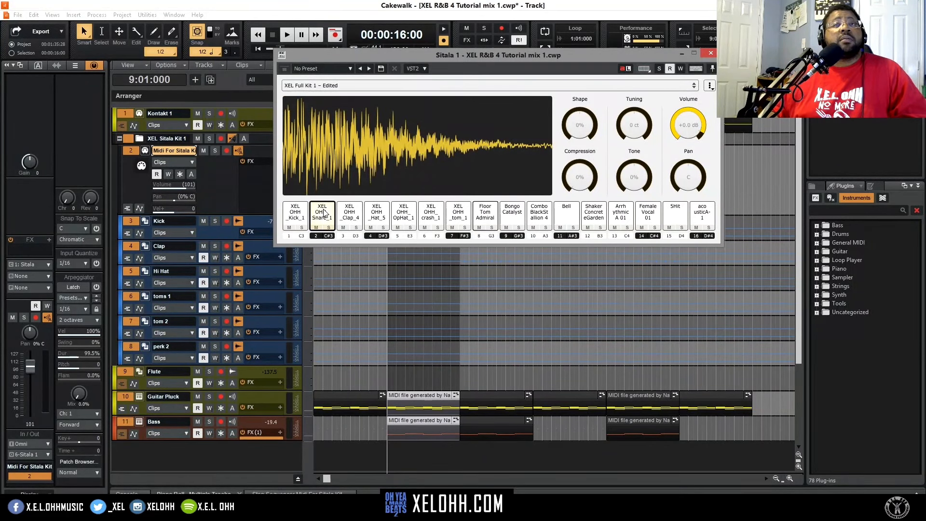
pyautogui.click(350, 213)
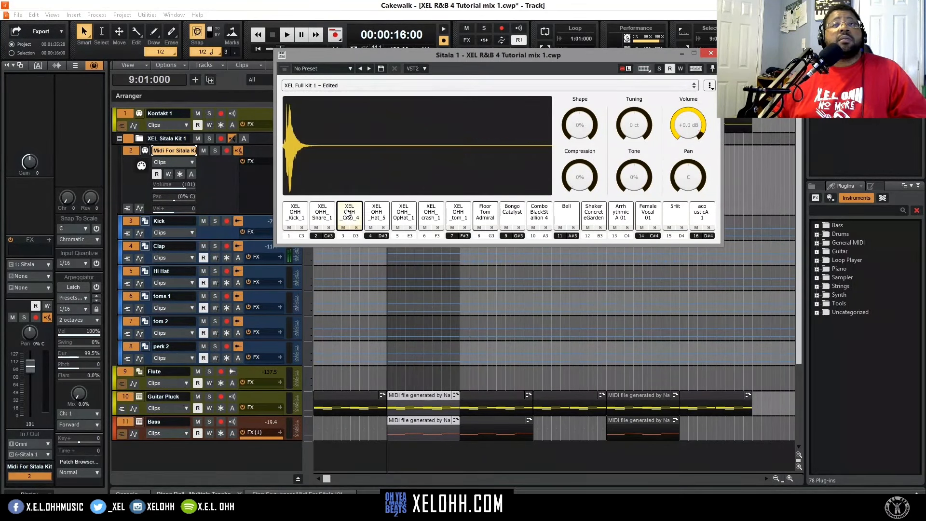
pyautogui.click(379, 216)
pyautogui.click(405, 214)
pyautogui.click(432, 214)
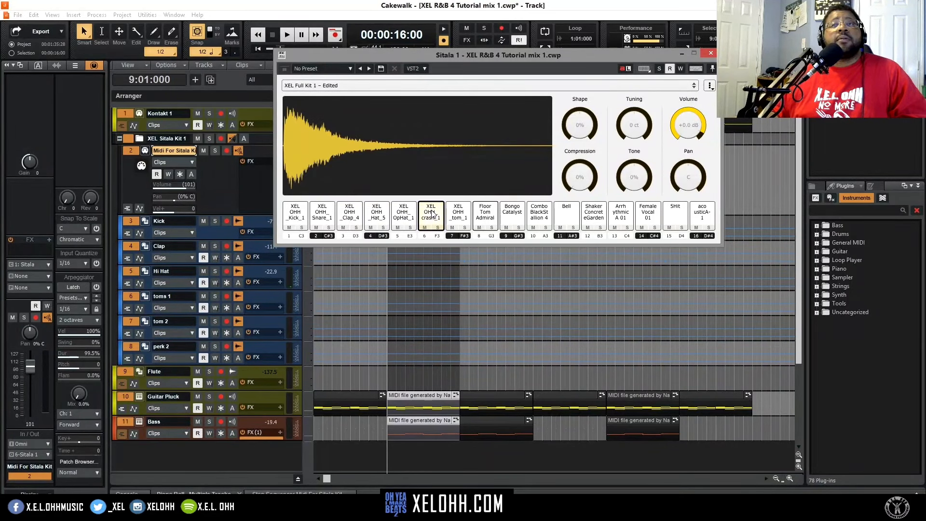
pyautogui.click(459, 215)
pyautogui.click(485, 212)
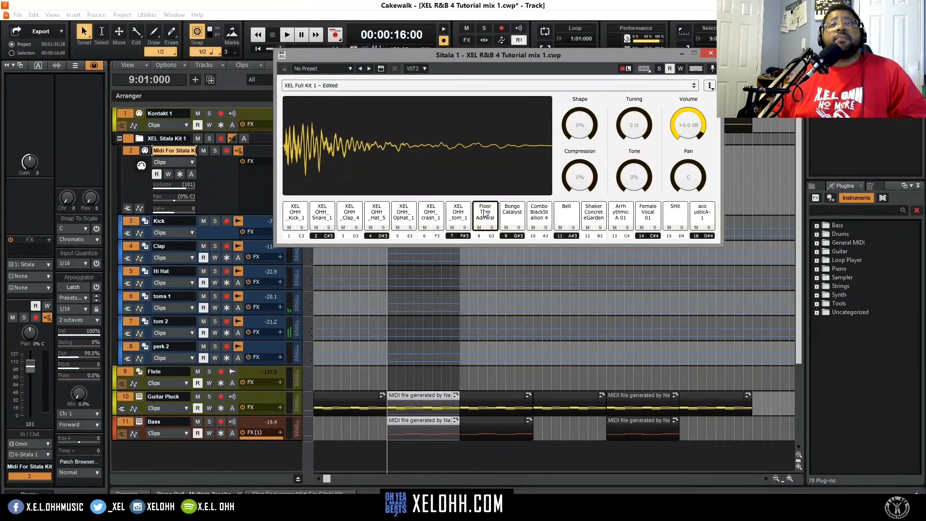
# - Audition the Sitala pads in order from the snare on pad 2 through the acoustic sample on pad 16
pyautogui.click(322, 214)
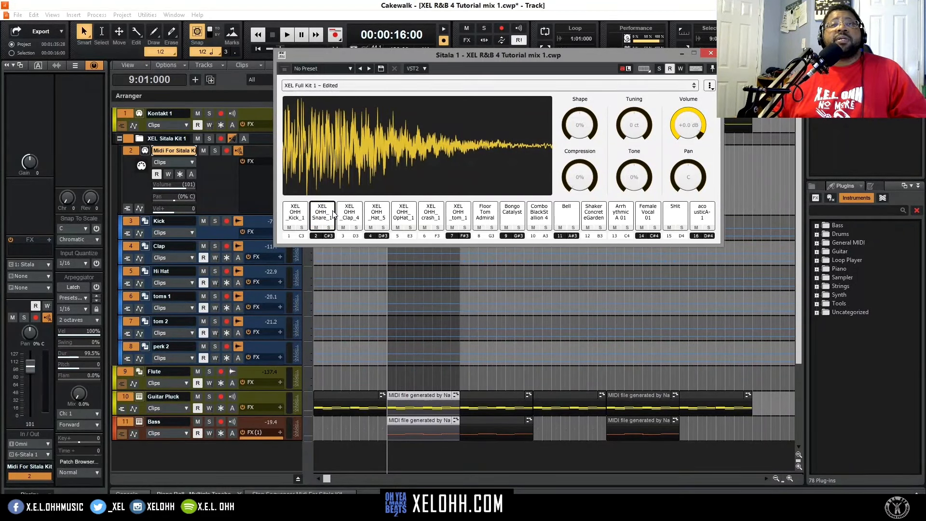
pyautogui.click(350, 214)
pyautogui.click(376, 215)
pyautogui.click(404, 214)
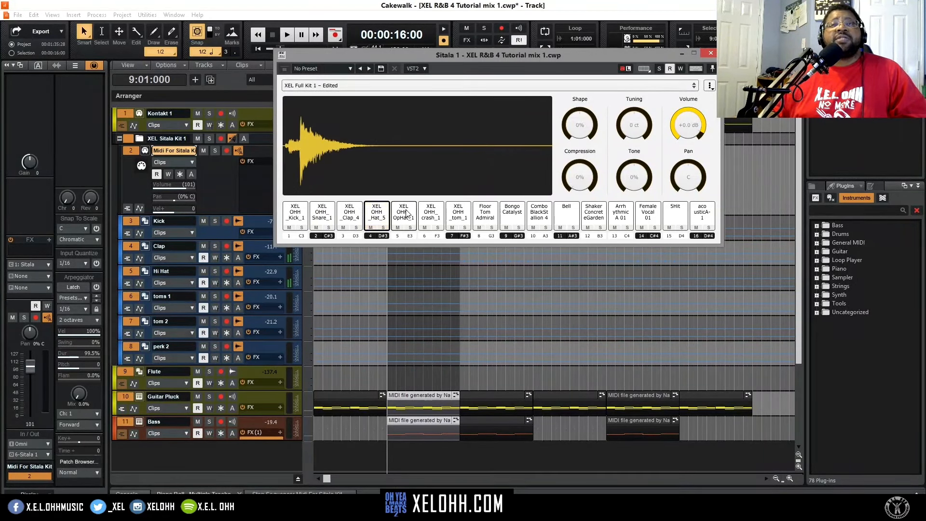
pyautogui.click(431, 215)
pyautogui.click(459, 215)
pyautogui.click(486, 215)
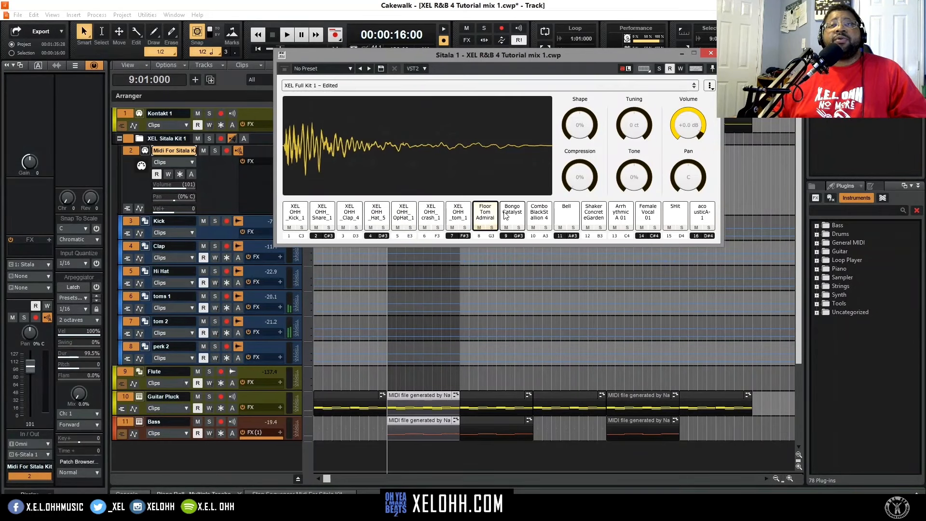
pyautogui.click(512, 215)
pyautogui.click(538, 215)
pyautogui.click(566, 214)
pyautogui.click(594, 214)
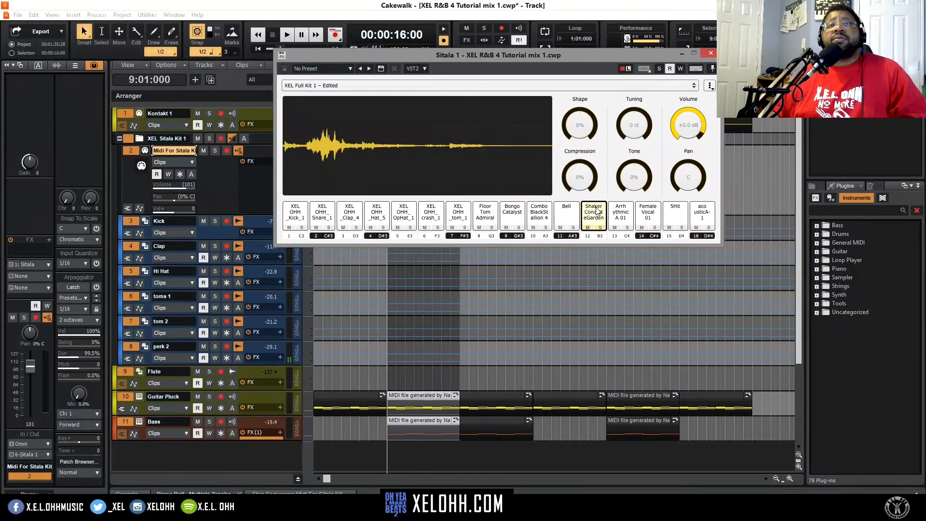
pyautogui.click(620, 213)
pyautogui.click(648, 214)
pyautogui.click(676, 214)
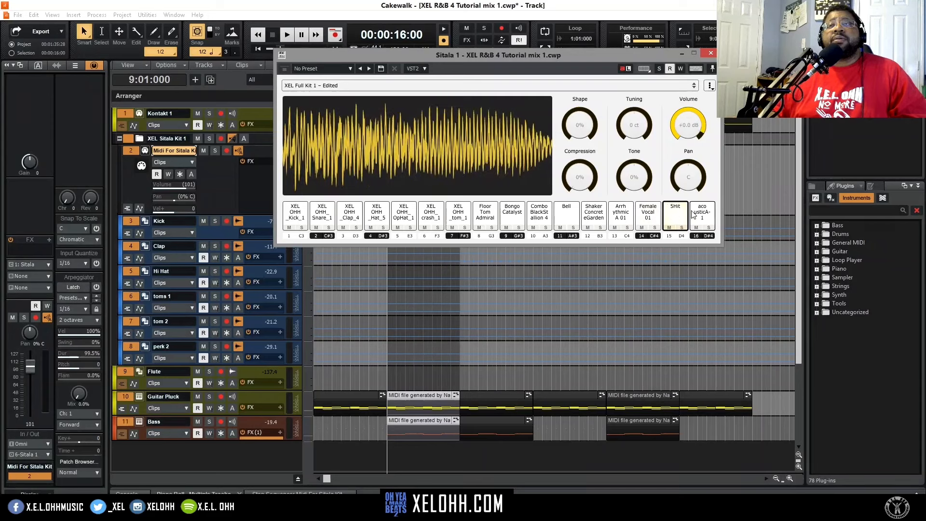
pyautogui.click(701, 214)
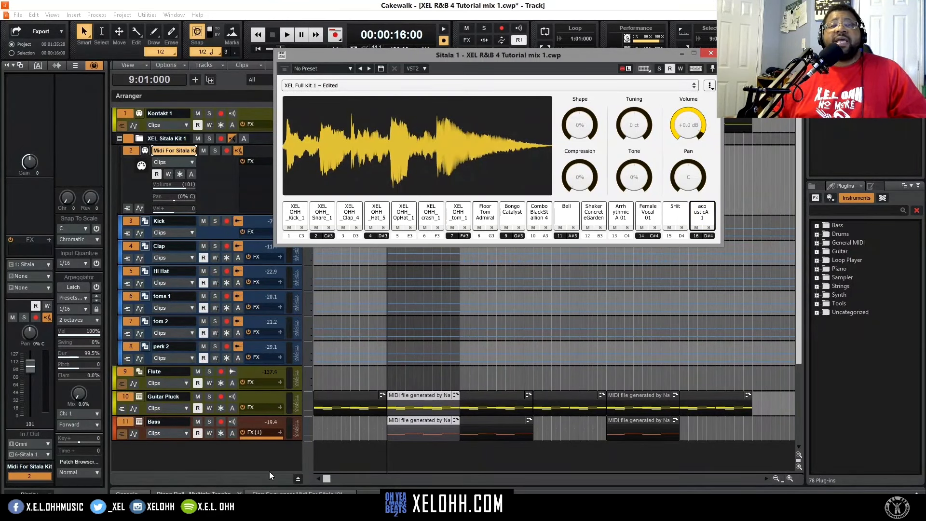
# - Show the Sitala kit's Step Sequencer pattern maximized, with the Sitala window closed and the Inspector collapsed
pyautogui.click(299, 493)
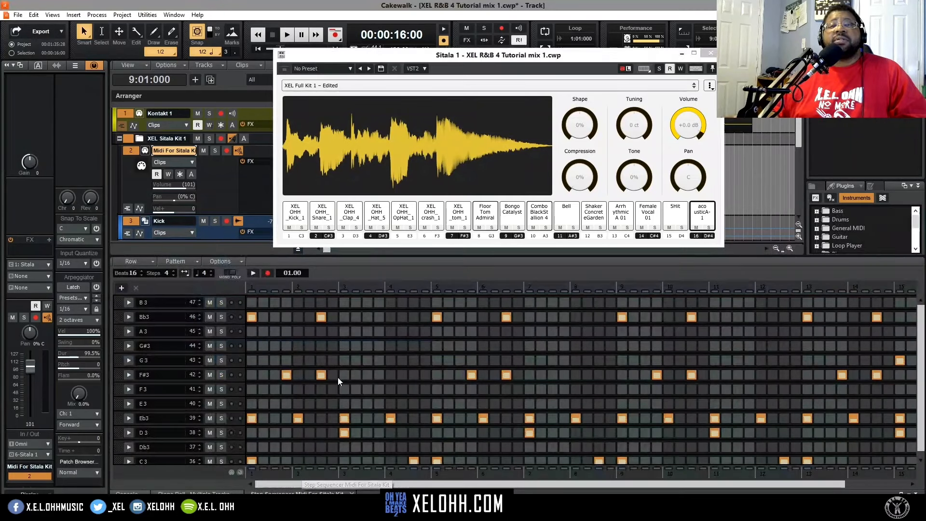
pyautogui.click(513, 274)
pyautogui.hotkey('shift', 'd')
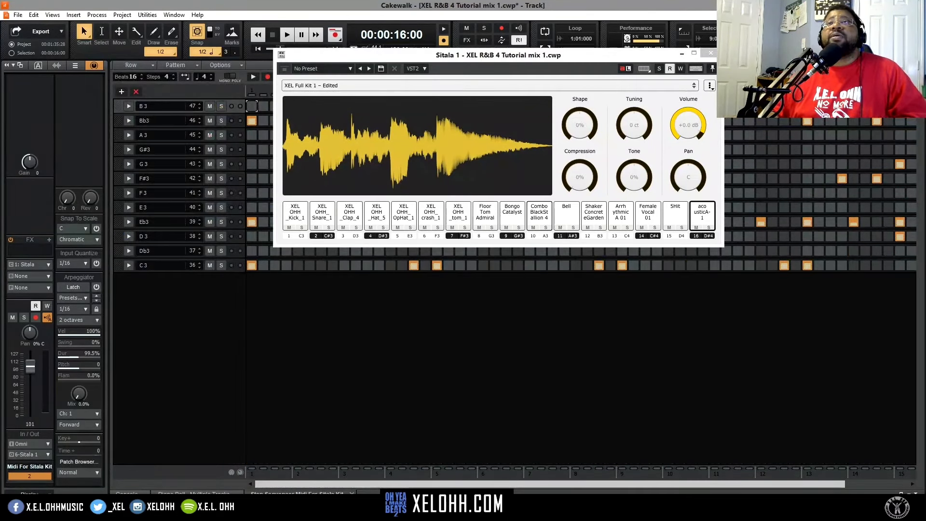
pyautogui.click(711, 53)
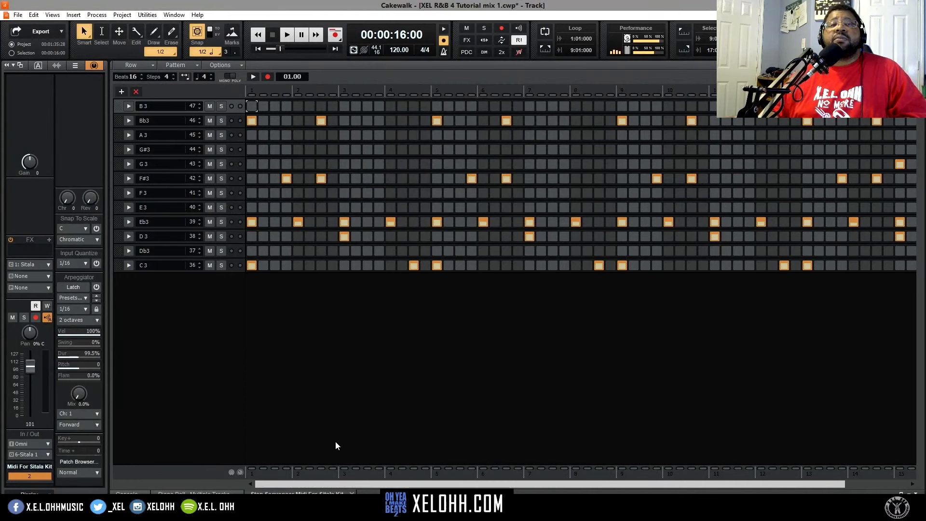
pyautogui.click(6, 65)
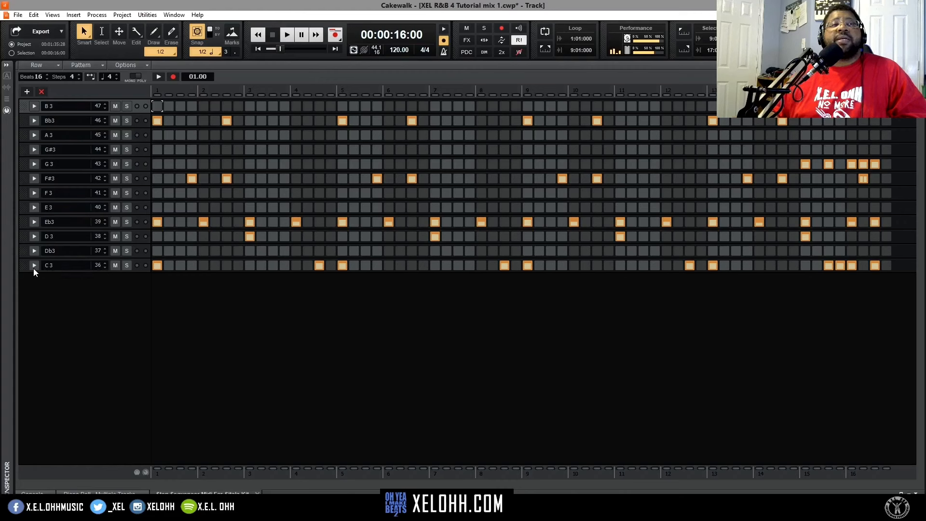
# - Inspect the step velocities of the C3, D3 and Eb3 rows in the Sitala drum pattern one after another
pyautogui.click(34, 266)
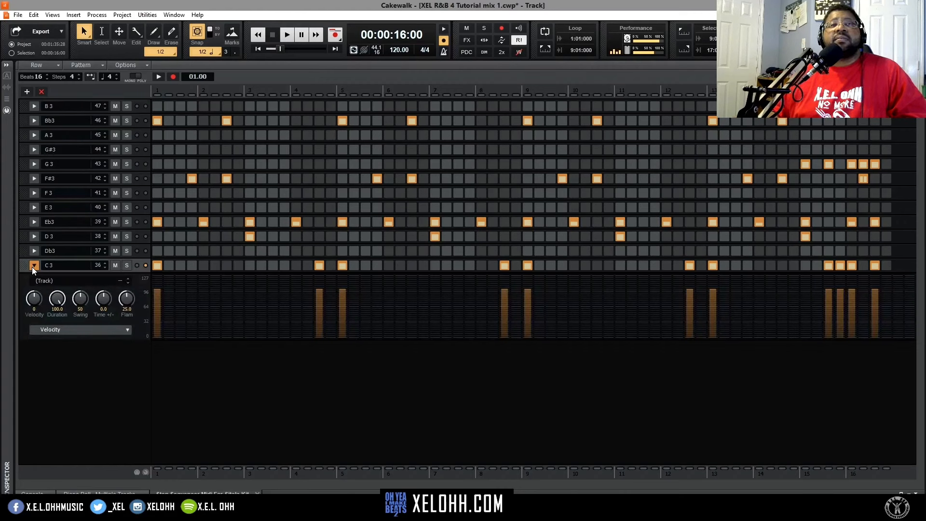
pyautogui.click(32, 266)
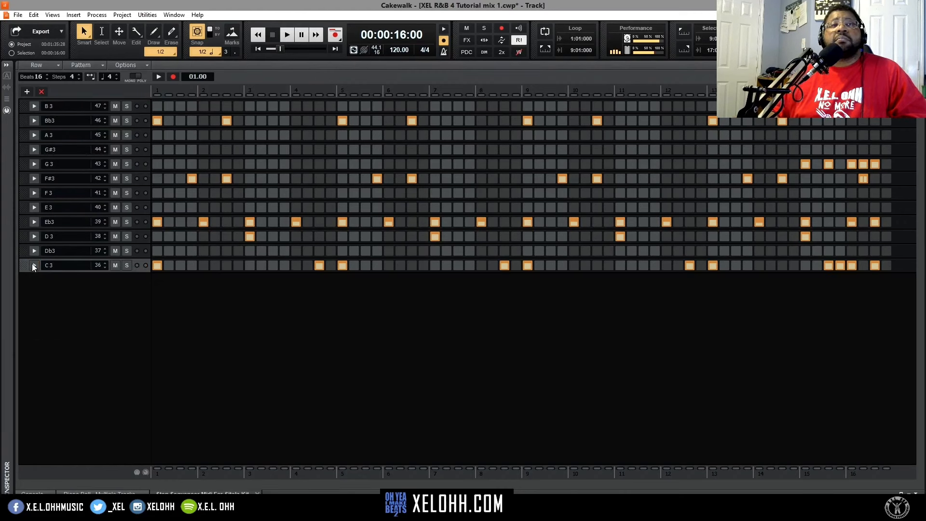
pyautogui.click(33, 237)
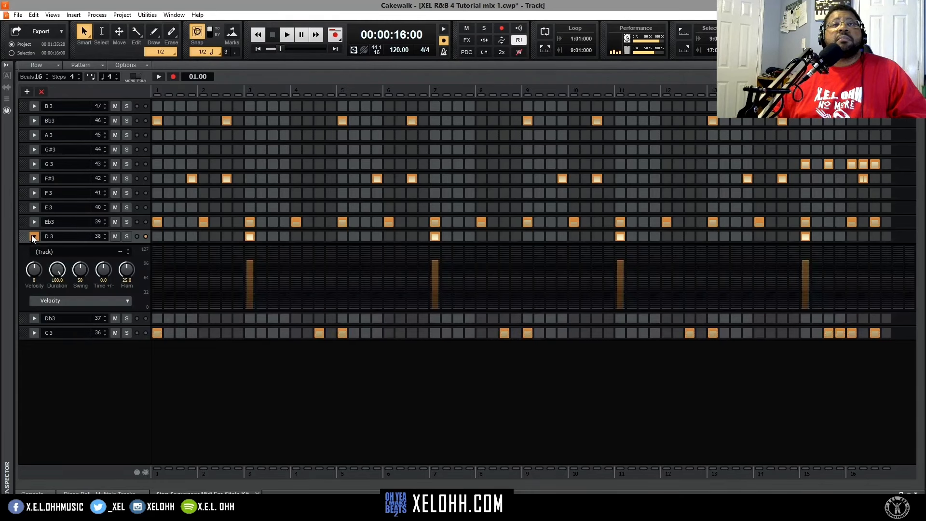
pyautogui.click(33, 237)
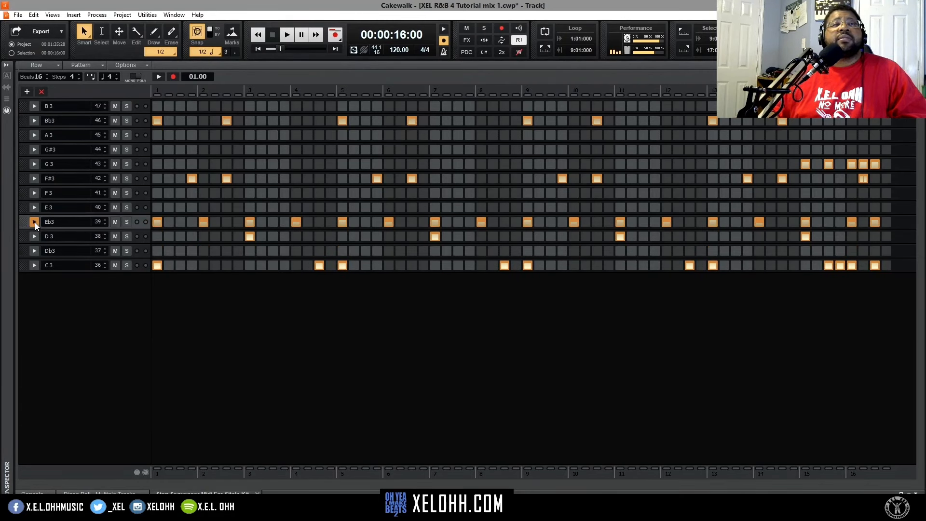
pyautogui.click(34, 223)
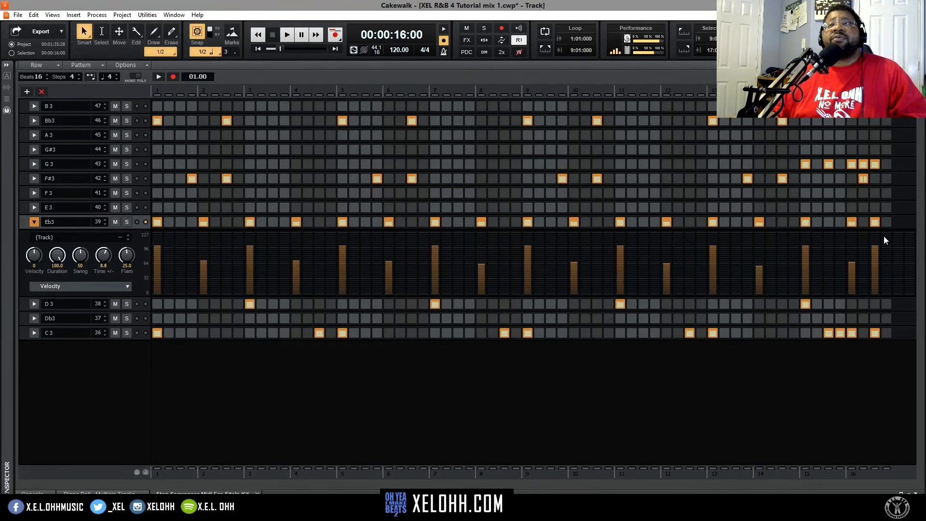
# - Inspect the F#3 row's velocities, point out the G3 and Bb3 rows, and return to the track arrangement
pyautogui.click(33, 178)
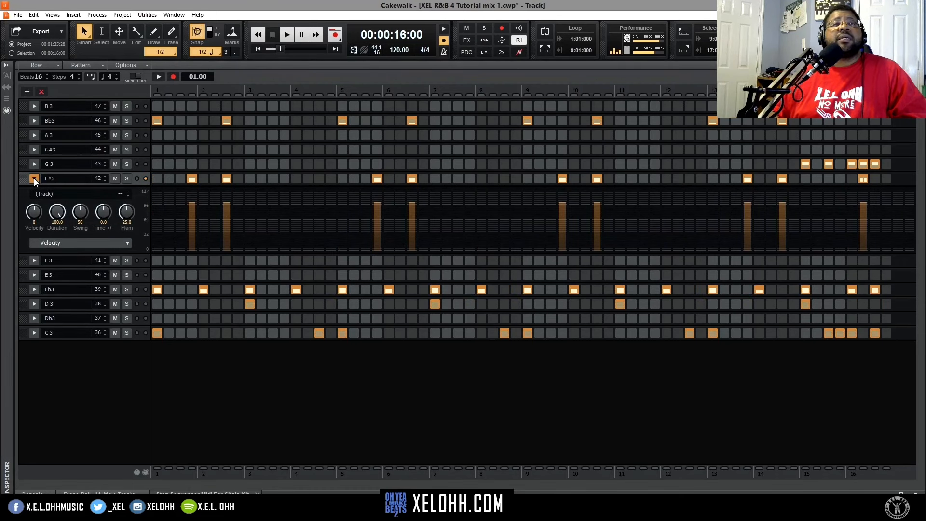
pyautogui.click(59, 177)
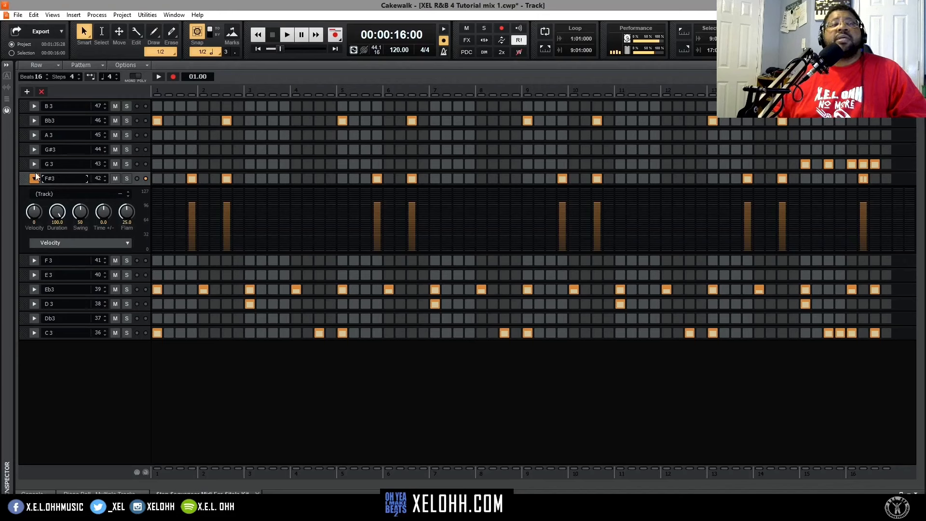
pyautogui.click(68, 163)
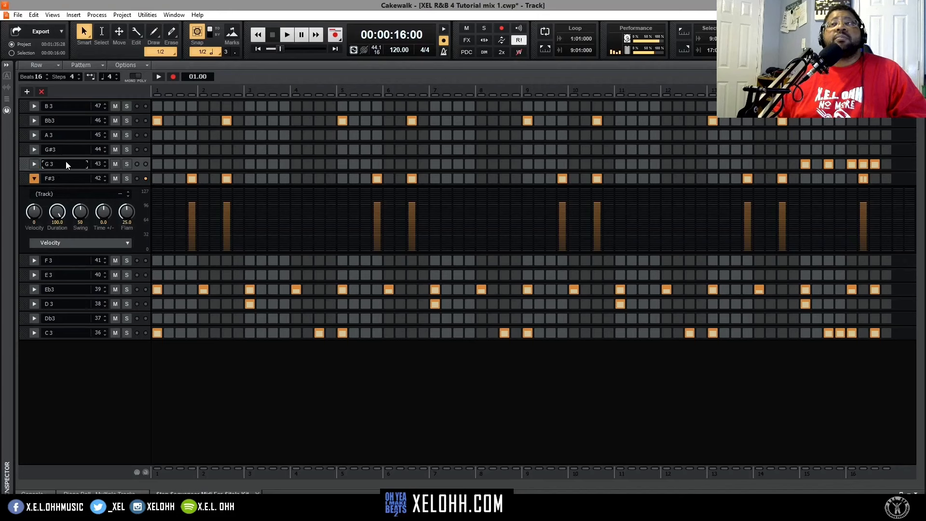
pyautogui.click(67, 121)
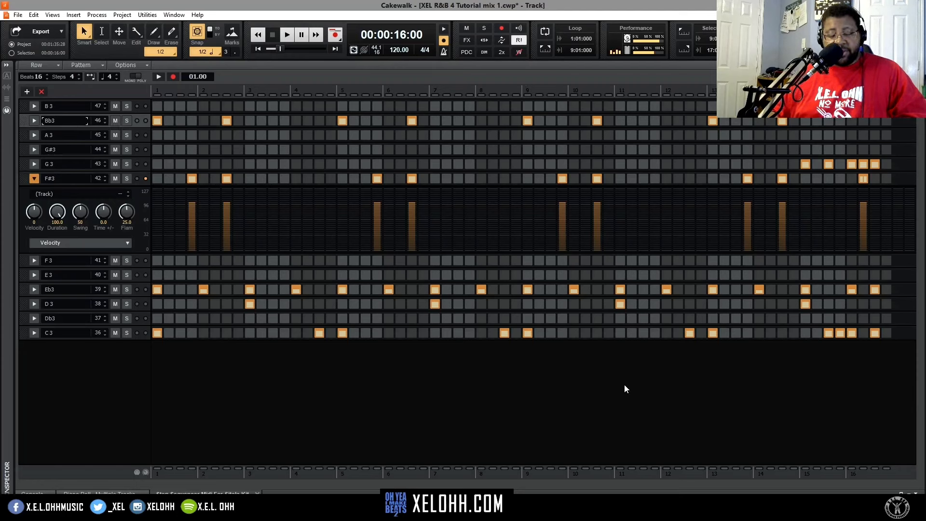
pyautogui.press('d')
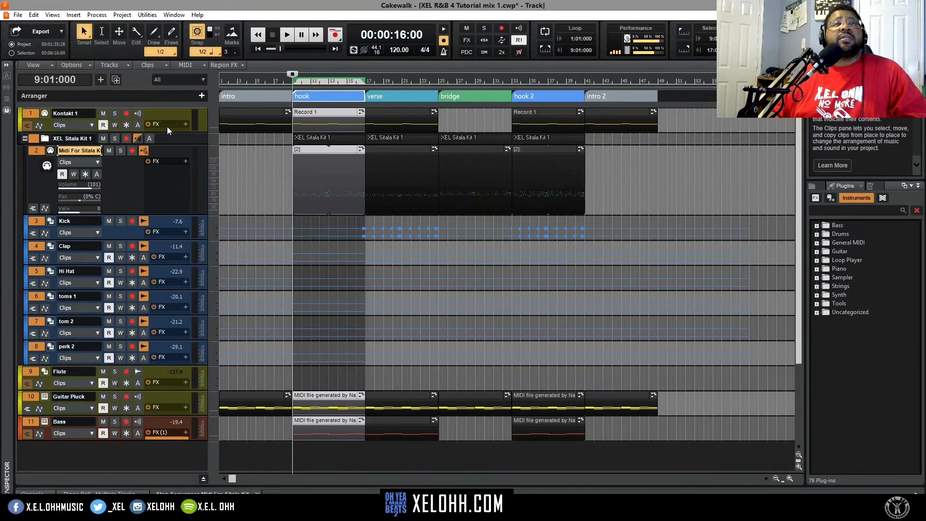
# - Solo the Kontakt 1 and Flute tracks together, enlarge the Flute track, and listen to them through the hook
pyautogui.click(113, 113)
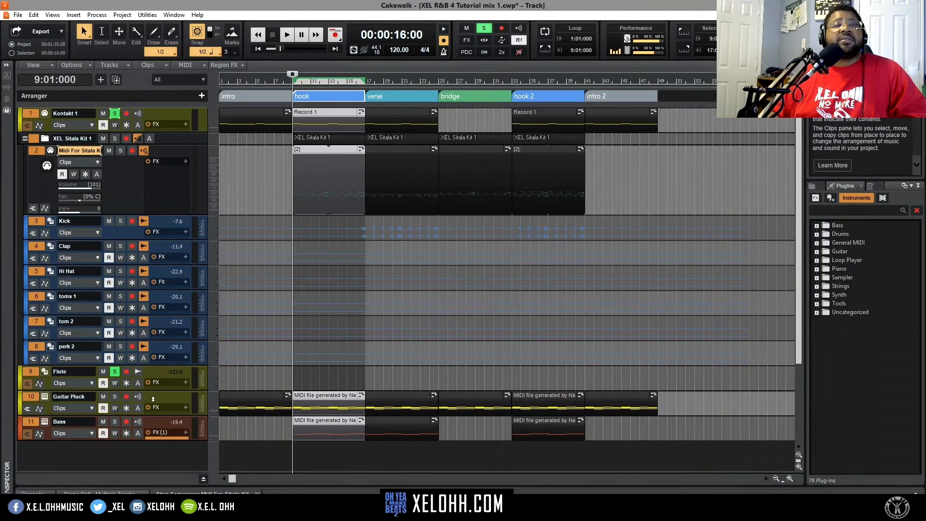
pyautogui.click(138, 371)
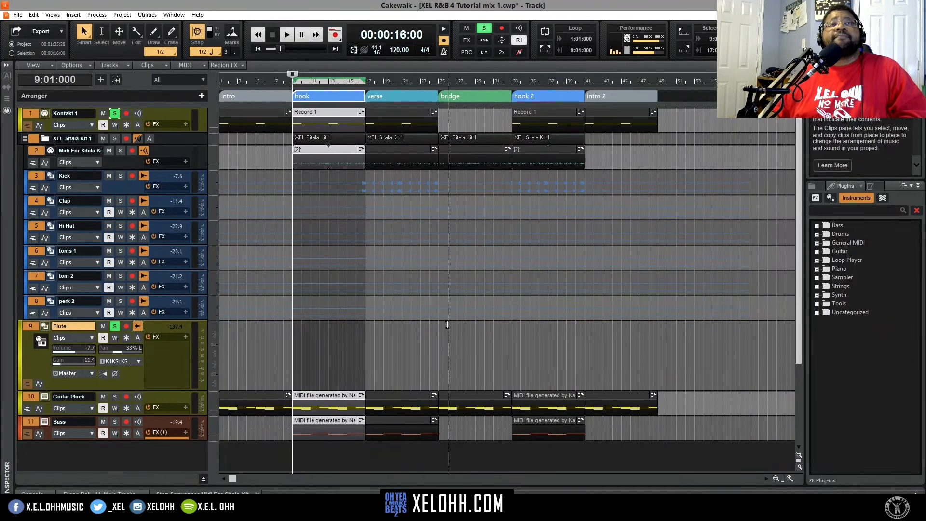
pyautogui.press('space')
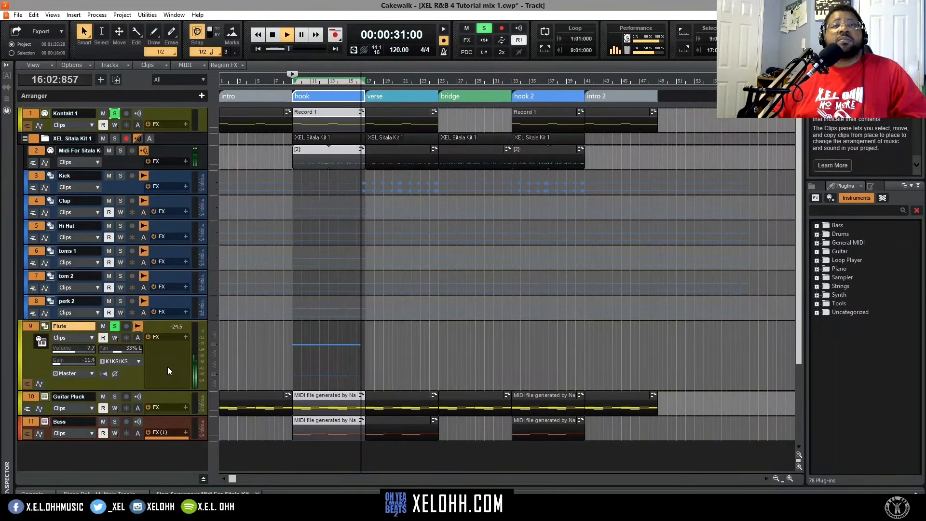
pyautogui.press('space')
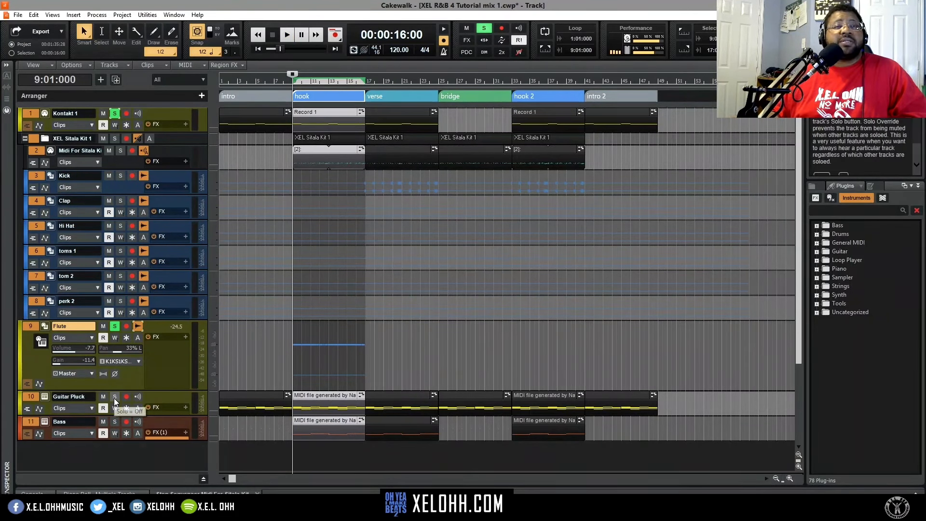
# - Switch the solo from Kontakt 1 and Flute to Guitar Pluck and listen to it through the hook
pyautogui.click(115, 326)
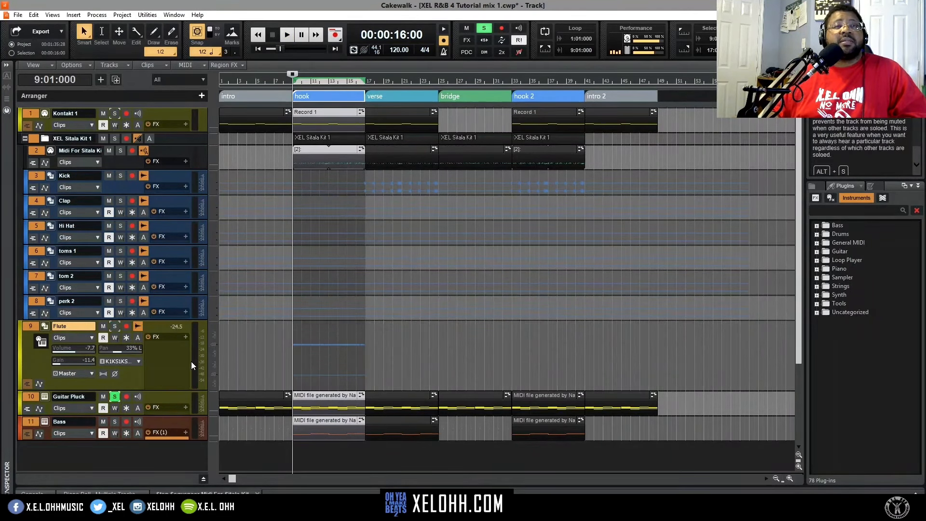
pyautogui.press('space')
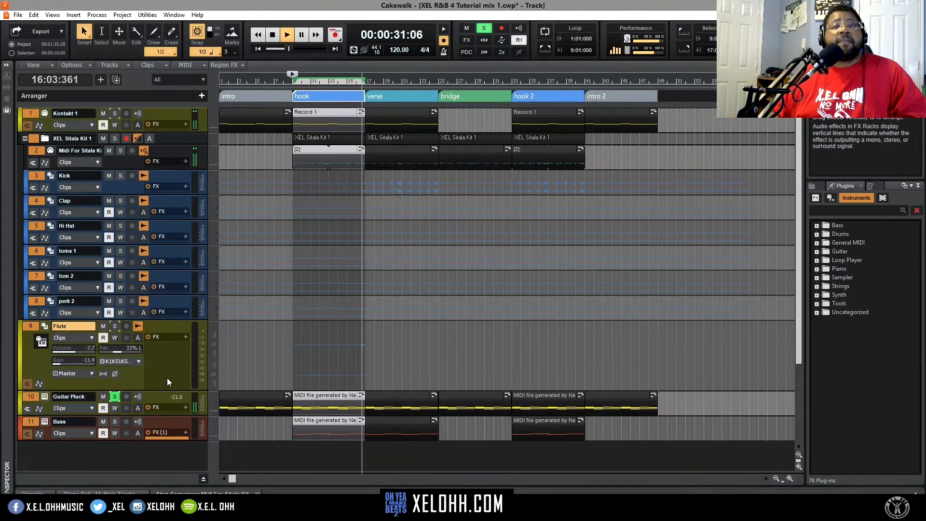
pyautogui.press('space')
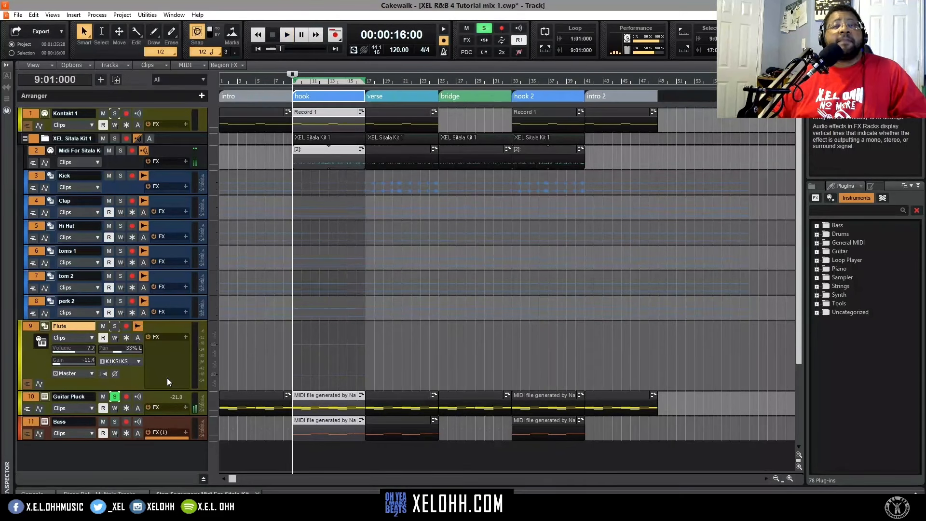
# - Solo the Bass track in place of Guitar Pluck, listen to it through the hook, and unsolo it
pyautogui.click(114, 421)
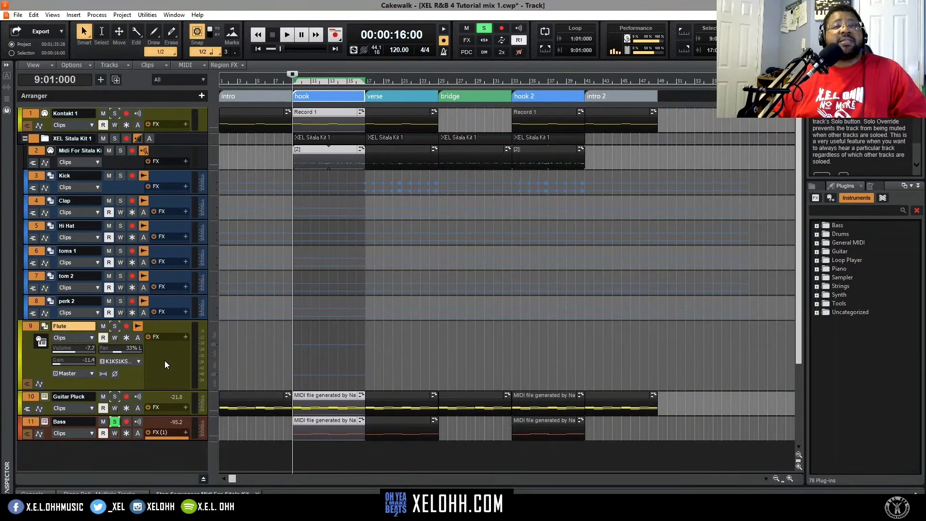
pyautogui.press('space')
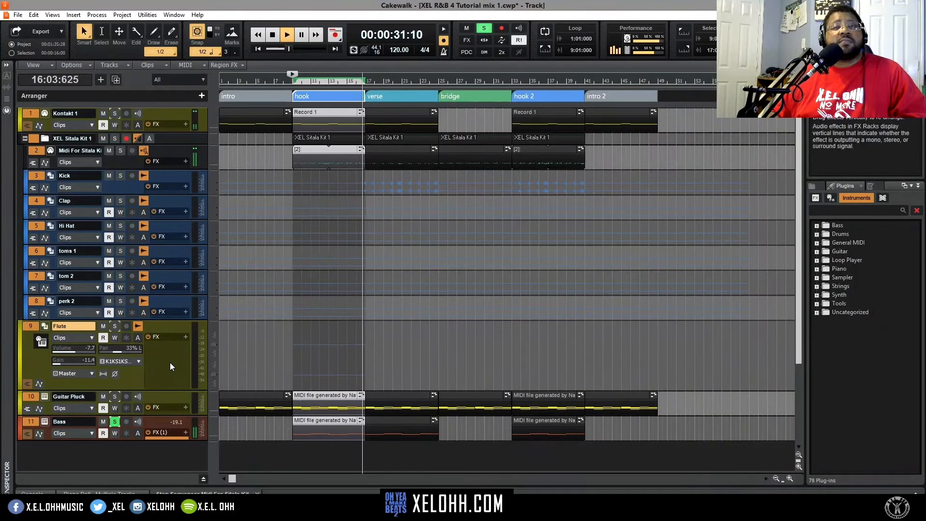
pyautogui.press('space')
pyautogui.click(115, 423)
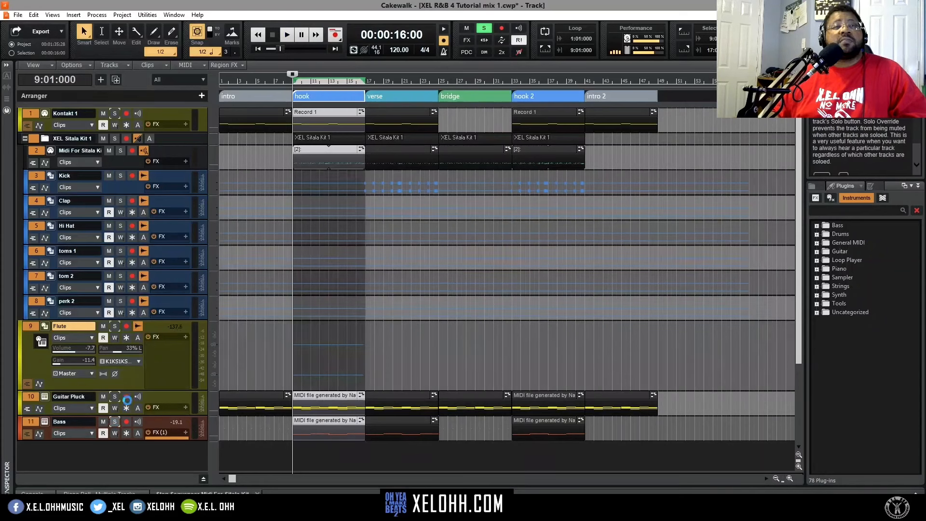
# - Solo the whole XEL Sitala Kit 1 folder, listen to the drums through the hook, and unsolo it
pyautogui.click(115, 138)
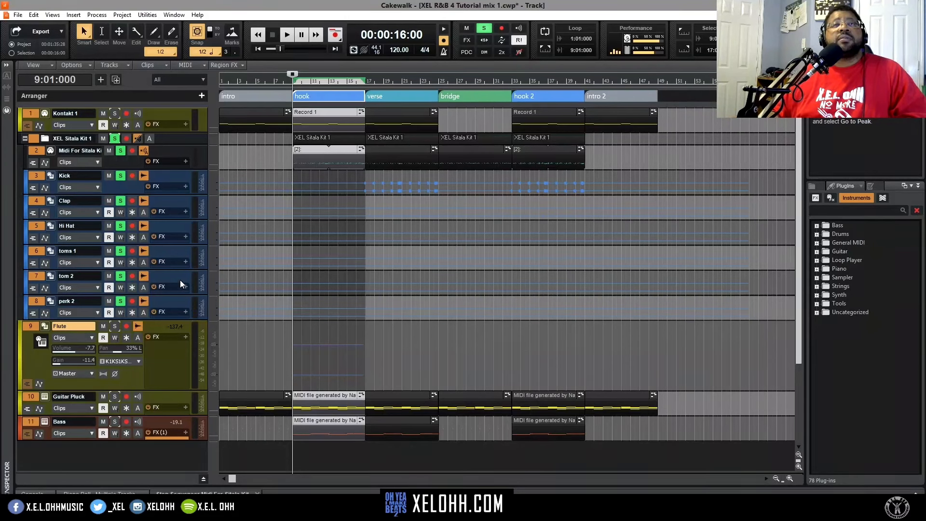
pyautogui.press('space')
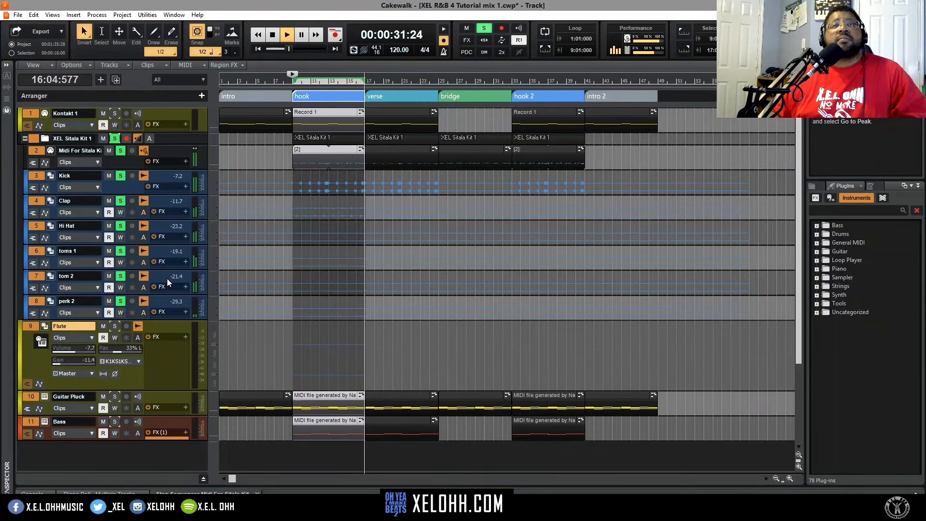
pyautogui.press('space')
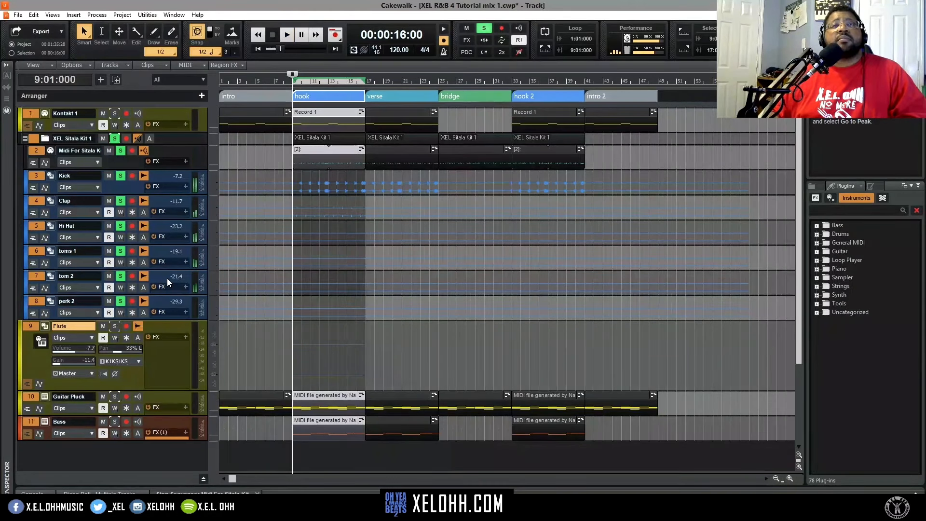
pyautogui.click(114, 140)
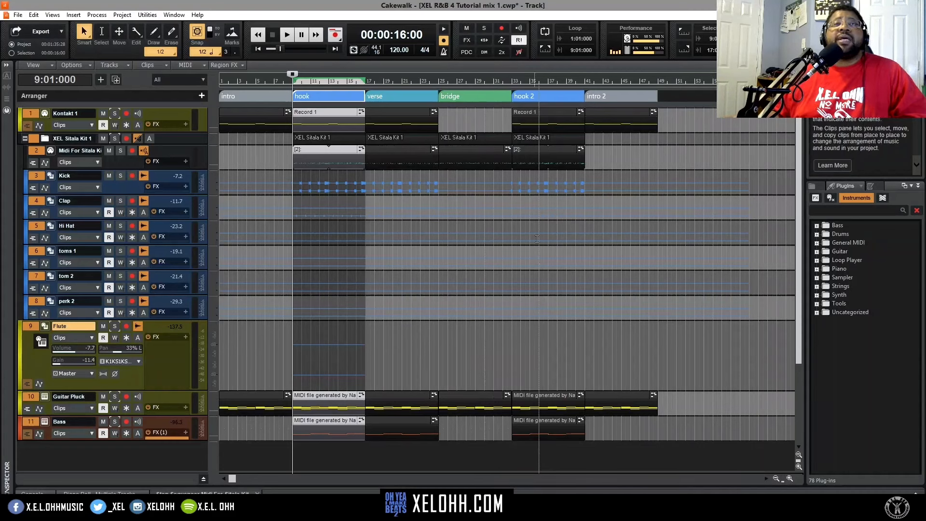
# - Rewind the project to the start and show the console mixer with its bus pane widened through the chorus bus
pyautogui.click(257, 51)
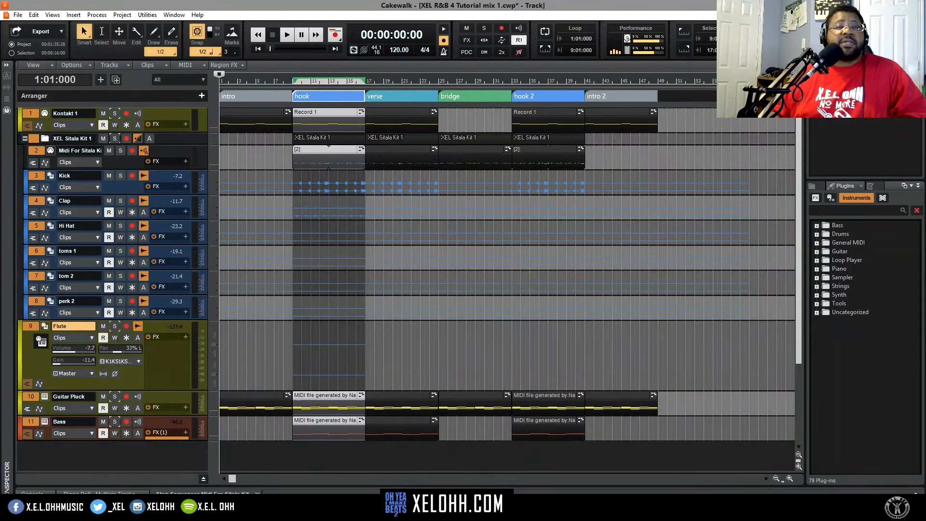
pyautogui.click(31, 493)
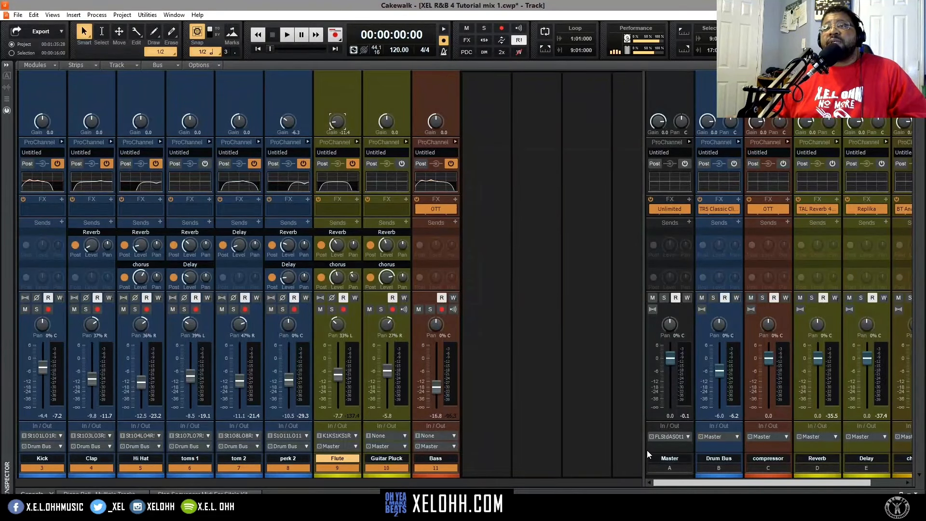
pyautogui.moveTo(642, 450); pyautogui.dragTo(603, 439)
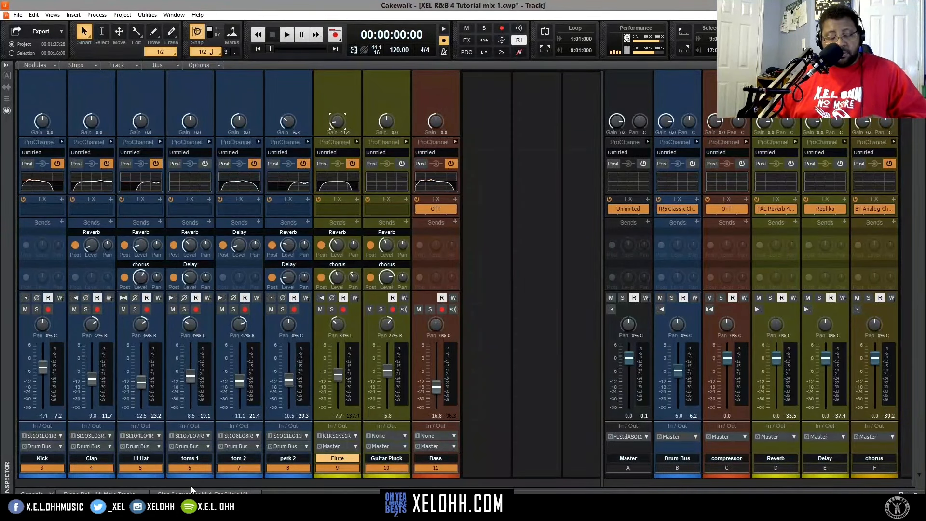
# - Return to the track arrangement and play the full beat from the intro through the end of intro 2
pyautogui.press('d')
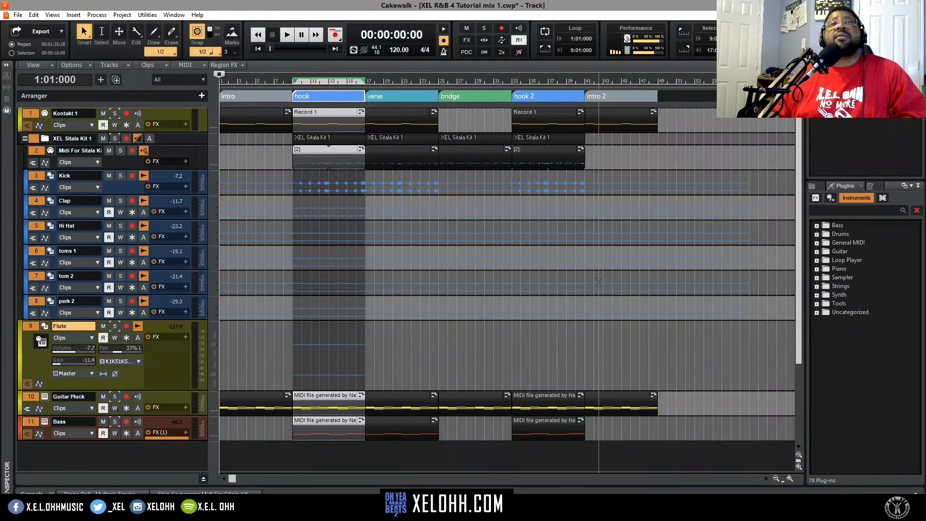
pyautogui.press('space')
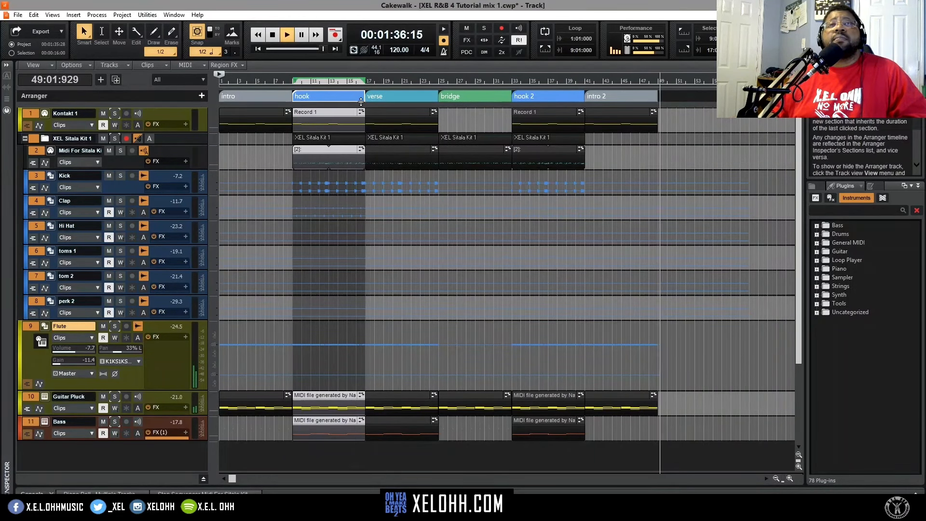
pyautogui.press('space')
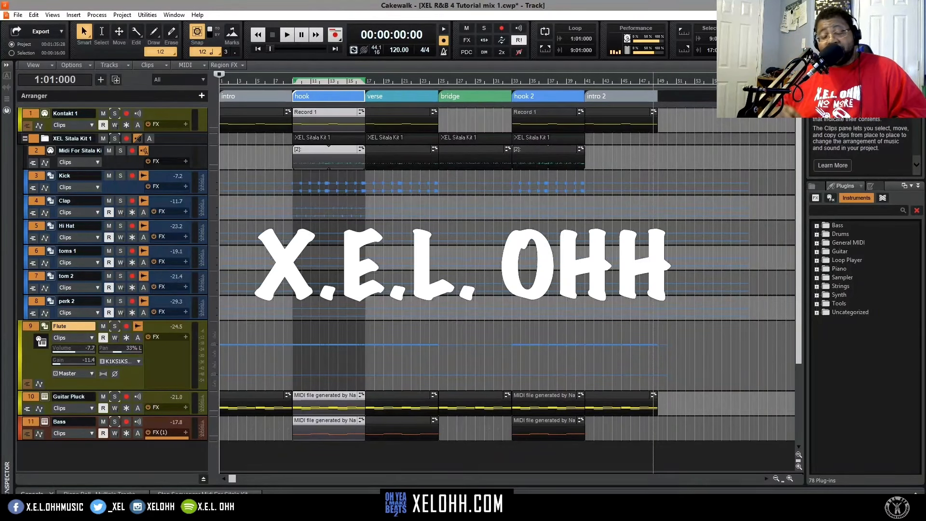
# - Play the beat again from the start with the console mixer in view
pyautogui.press('space')
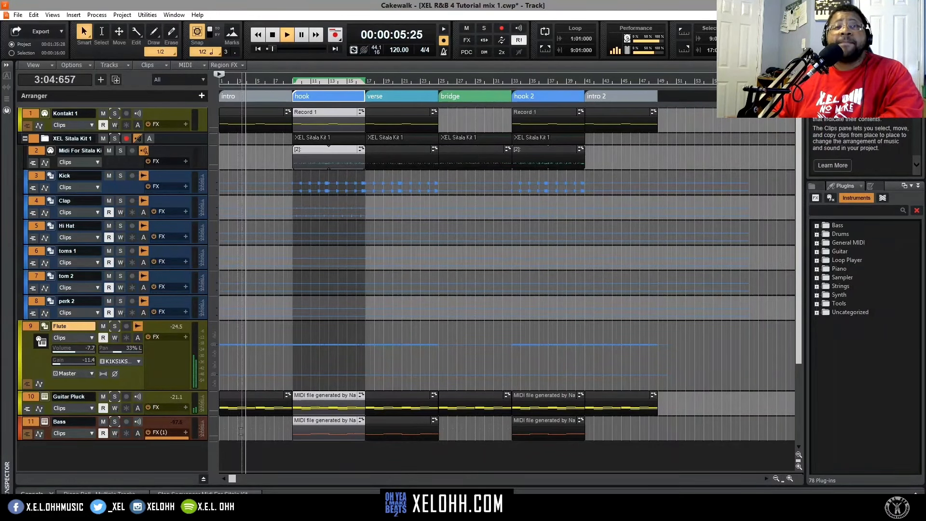
pyautogui.click(40, 492)
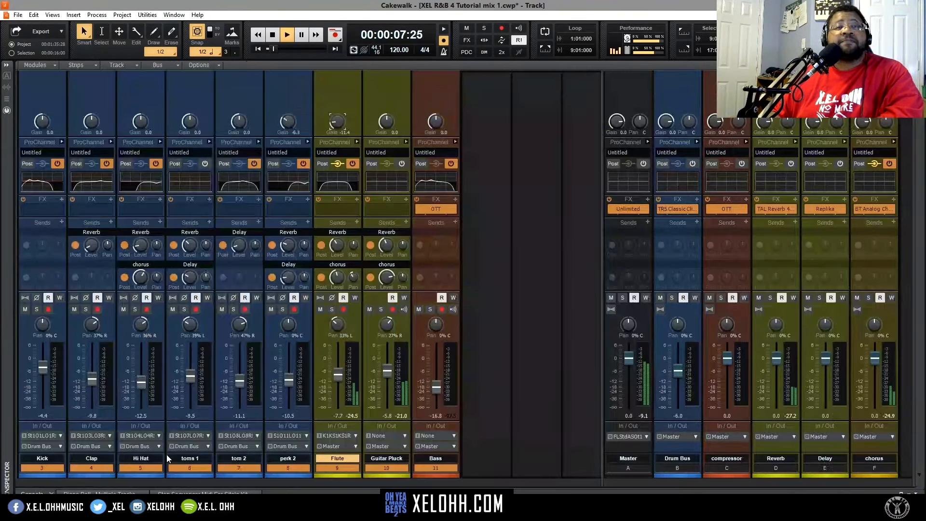